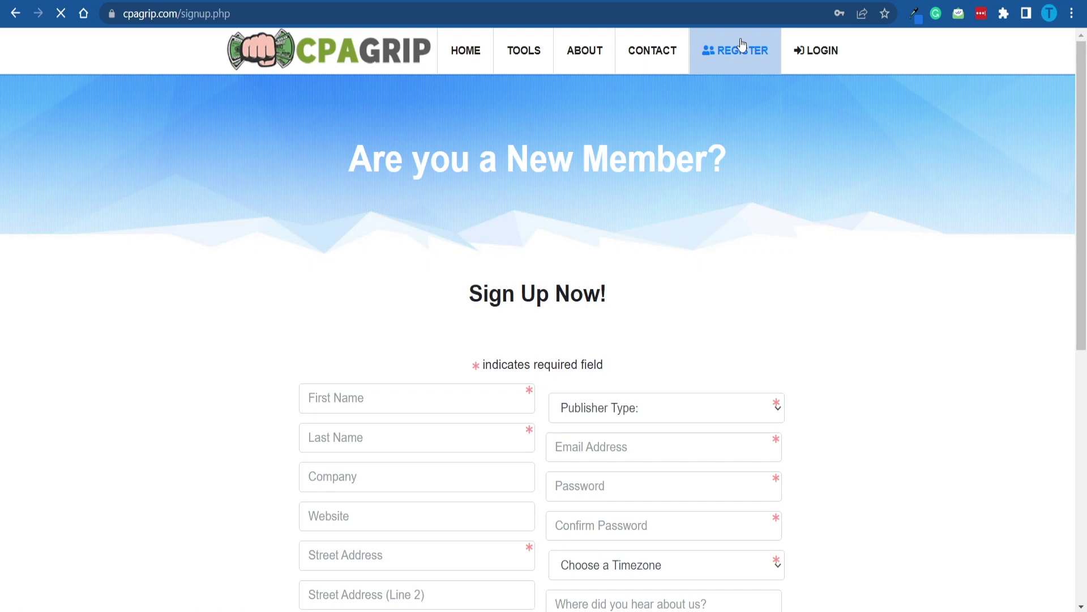
Step: Scroll down the CPAGrip page toward the dashboard's #Public Chat panel
{"action": "scroll", "coordinate": [750, 199], "scroll_direction": "down", "scroll_amount": 8}
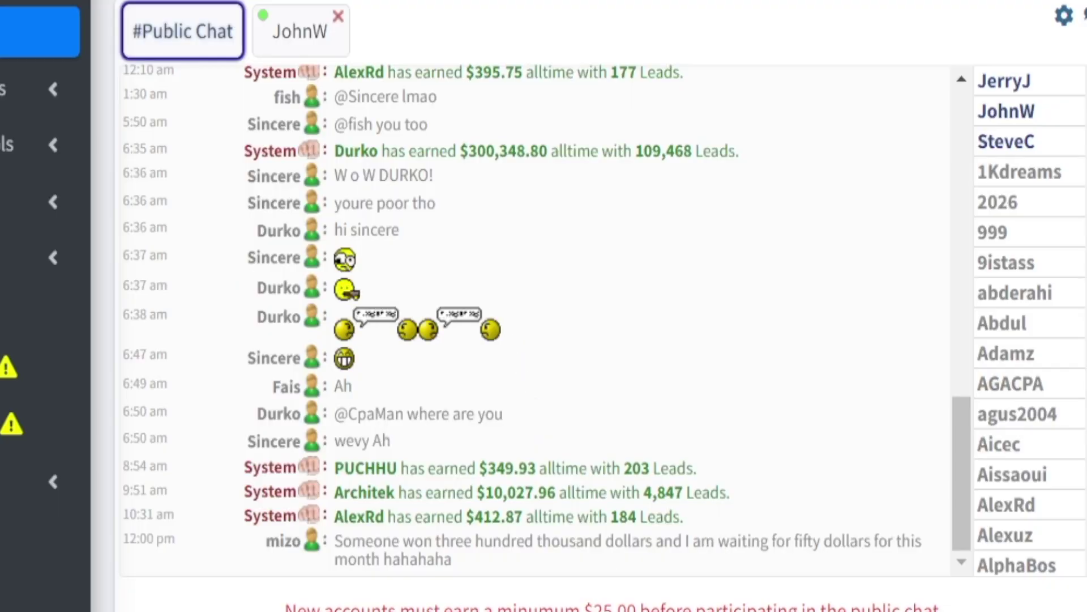
Step: Scroll back through the public chat and highlight a member's $300,348.80 alltime earnings
{"action": "scroll", "coordinate": [594, 368], "scroll_direction": "up", "scroll_amount": 5}
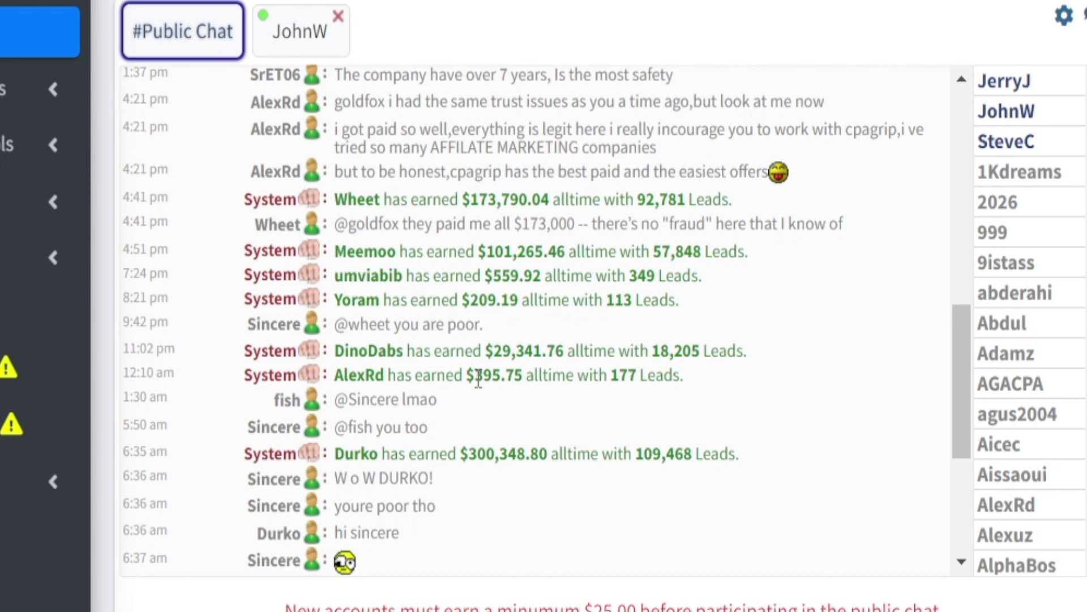
{"action": "left_click_drag", "start_coordinate": [461, 454], "coordinate": [538, 467]}
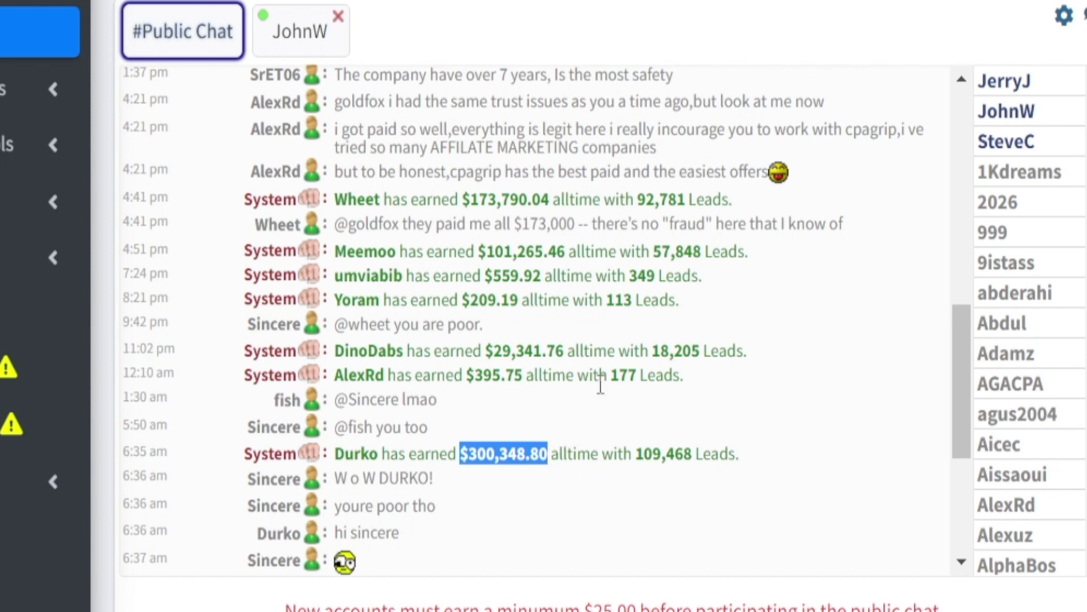
{"action": "scroll", "coordinate": [600, 385], "scroll_direction": "up", "scroll_amount": 8}
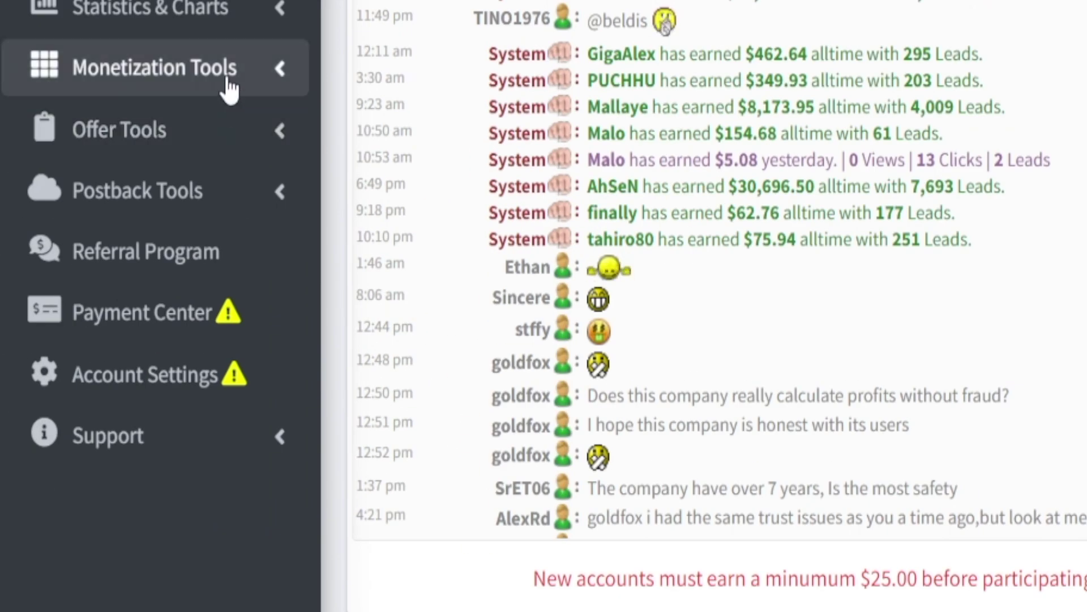
Step: Open My Offers under Offer Tools and filter to US | United States and Email/Zip Submit
{"action": "left_click", "coordinate": [227, 85]}
{"action": "left_click", "coordinate": [243, 380]}
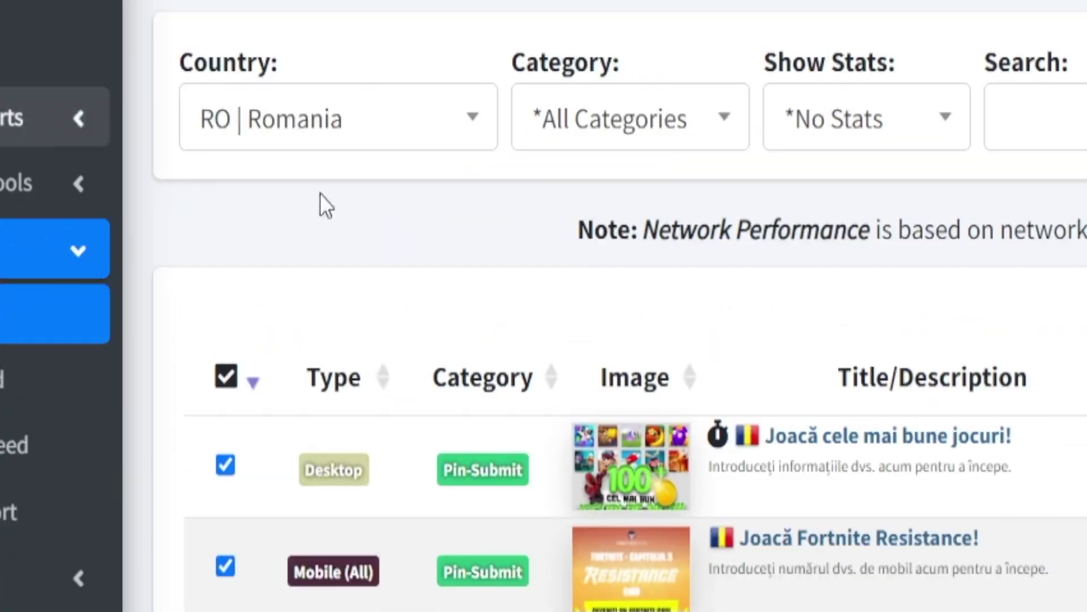
{"action": "left_click", "coordinate": [401, 122]}
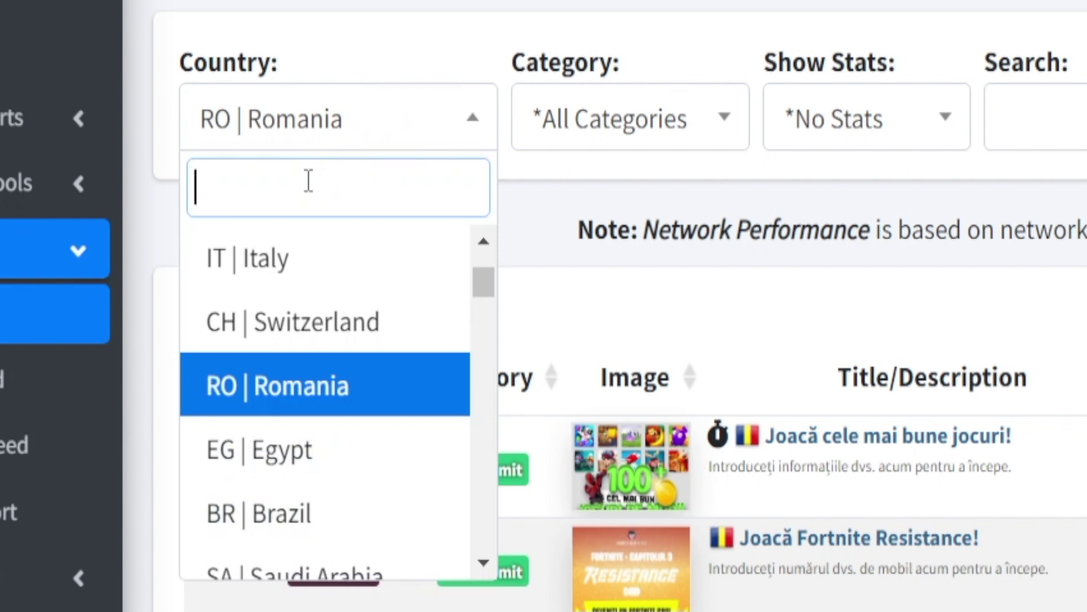
{"action": "type", "text": "unit"}
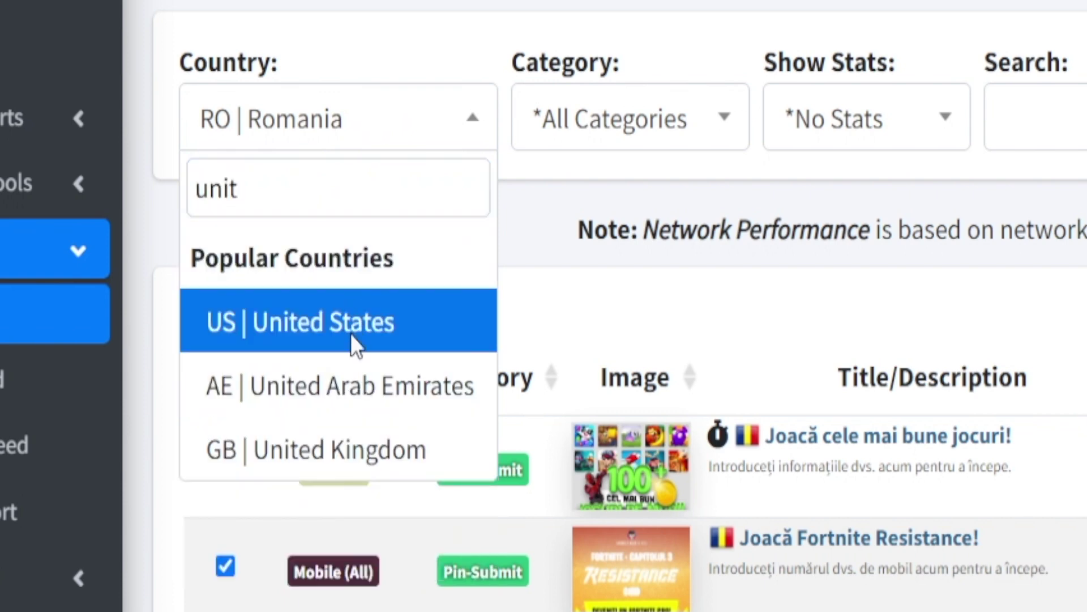
{"action": "left_click", "coordinate": [351, 333]}
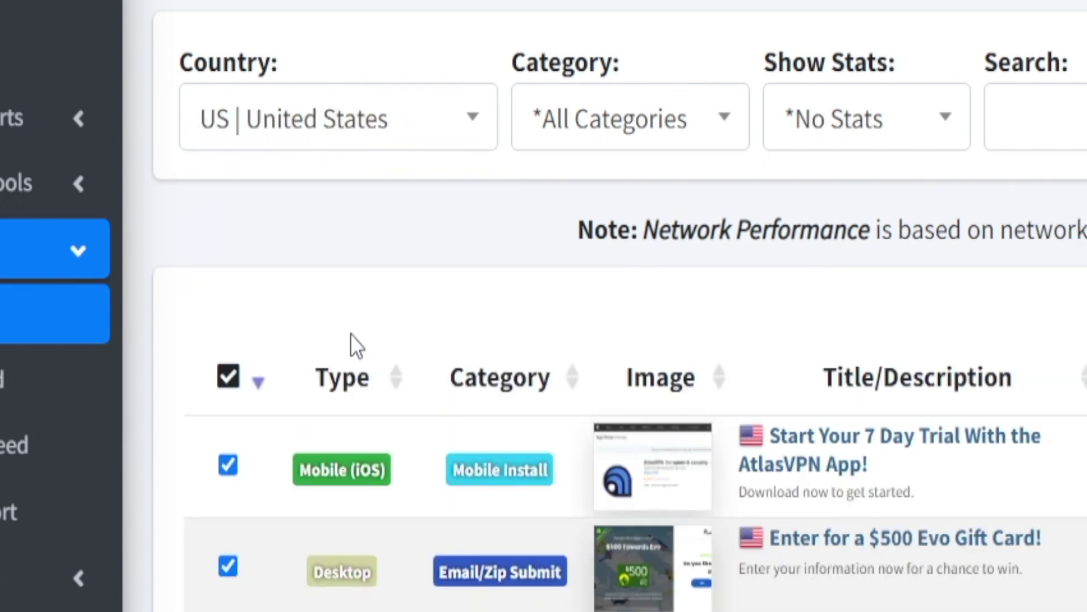
{"action": "left_click", "coordinate": [572, 129]}
{"action": "left_click_drag", "start_coordinate": [731, 300], "coordinate": [740, 410]}
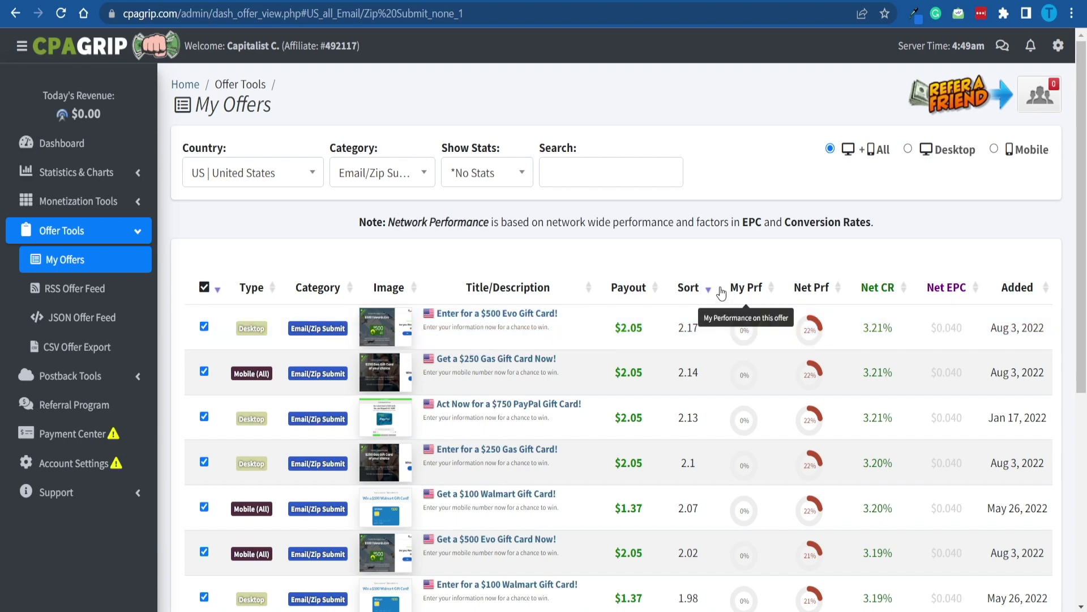
Step: Browse the US Email/Zip Submit offers and open 'Act Now for a $750 PayPal Gift Card!'
{"action": "scroll", "coordinate": [721, 292], "scroll_direction": "down", "scroll_amount": 6}
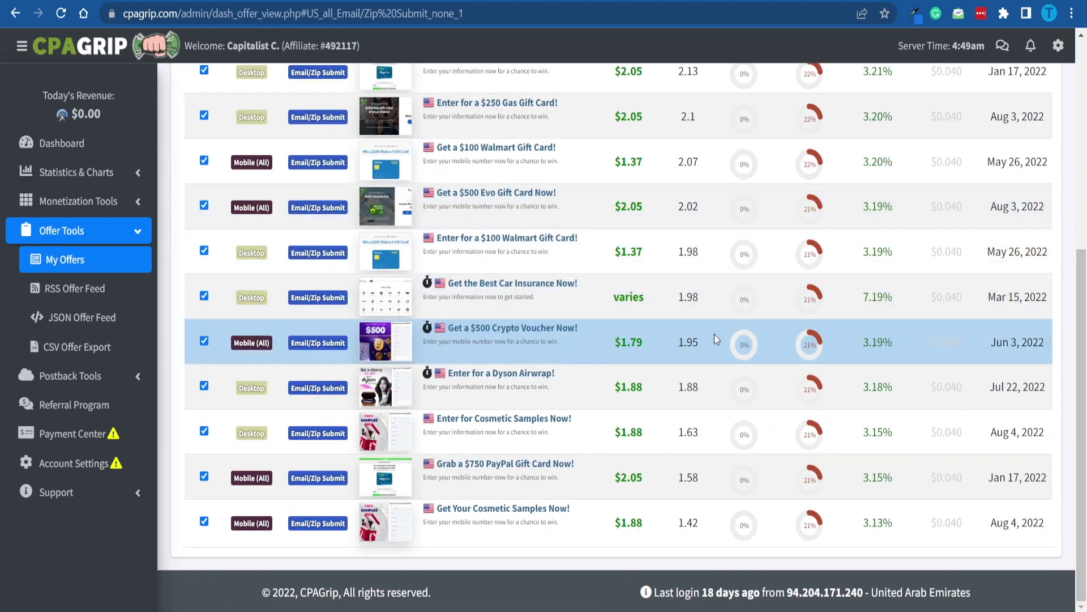
{"action": "scroll", "coordinate": [696, 344], "scroll_direction": "up", "scroll_amount": 4}
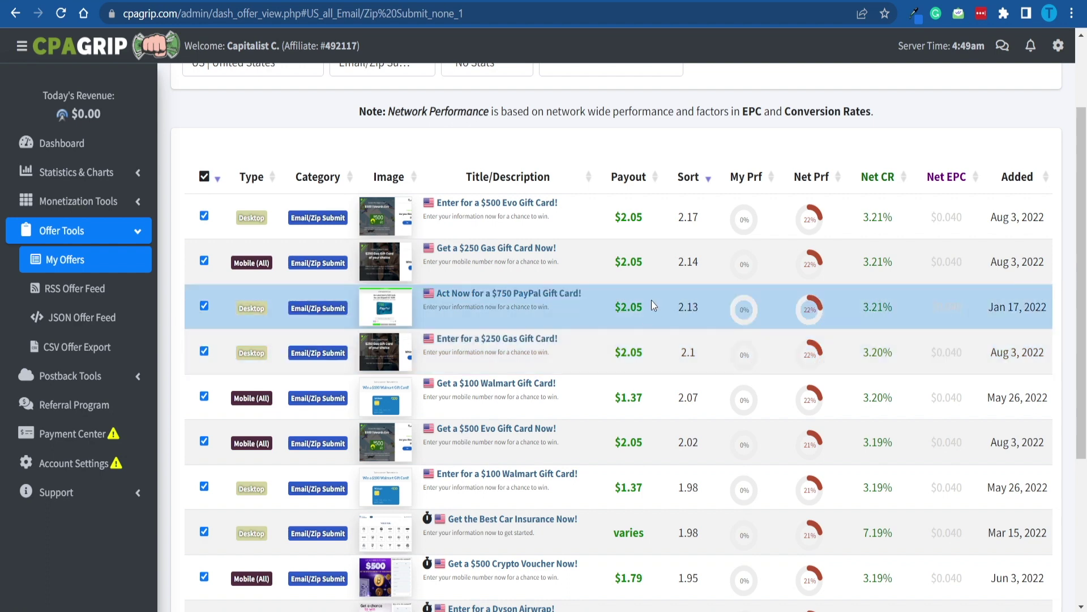
{"action": "left_click", "coordinate": [520, 293]}
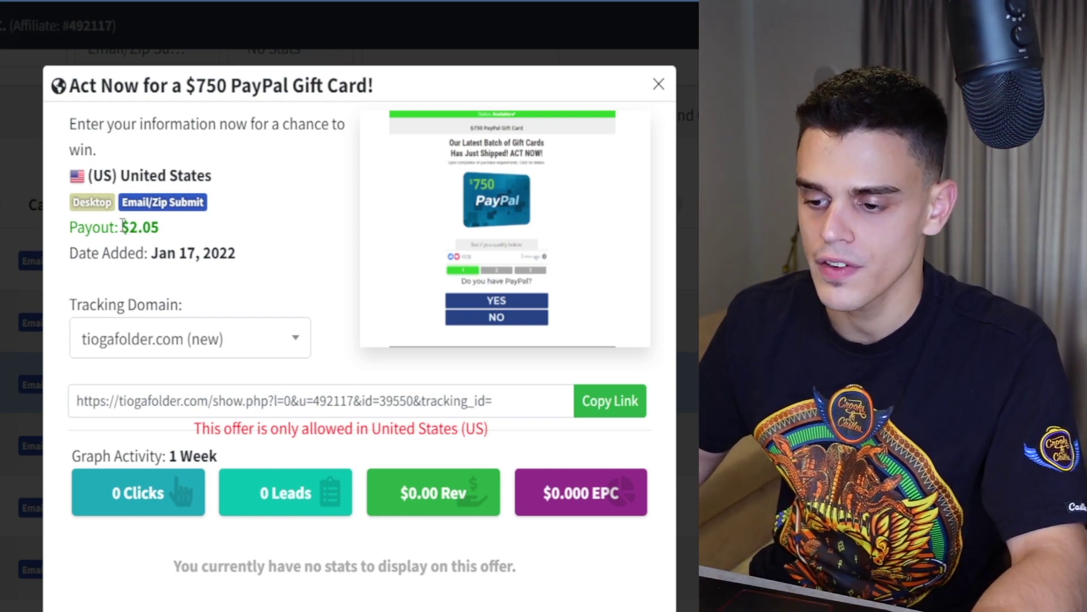
Step: Highlight the PayPal offer's $2.05 payout, then close the offer details
{"action": "left_click_drag", "start_coordinate": [120, 227], "coordinate": [160, 229]}
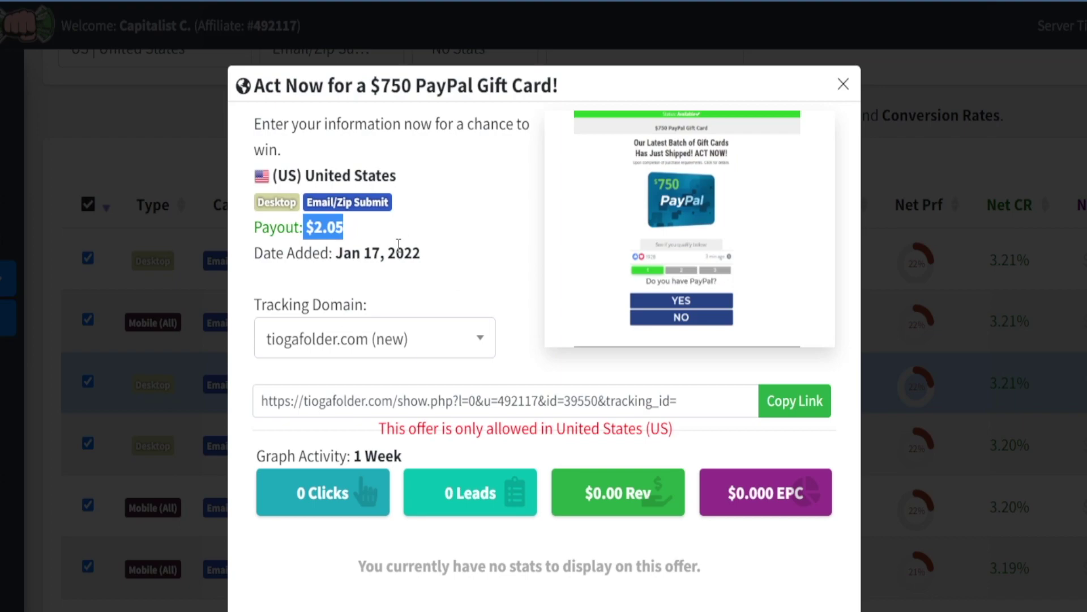
{"action": "key", "text": "Escape"}
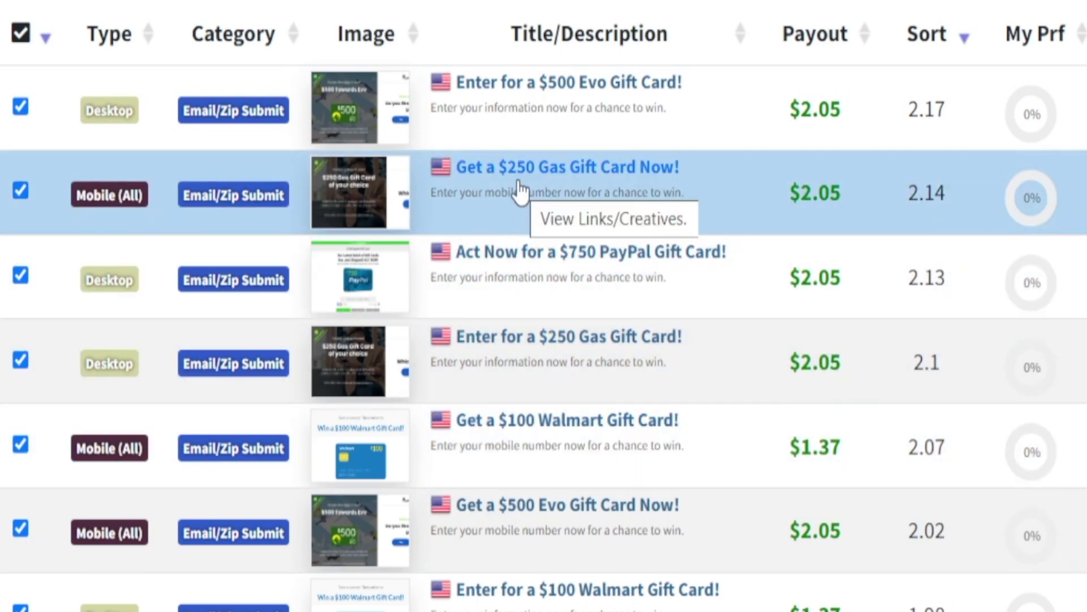
Step: Scroll the offers table and open the 'Get a $250 Gas Gift Card Now!' details
{"action": "scroll", "coordinate": [691, 187], "scroll_direction": "down", "scroll_amount": 3}
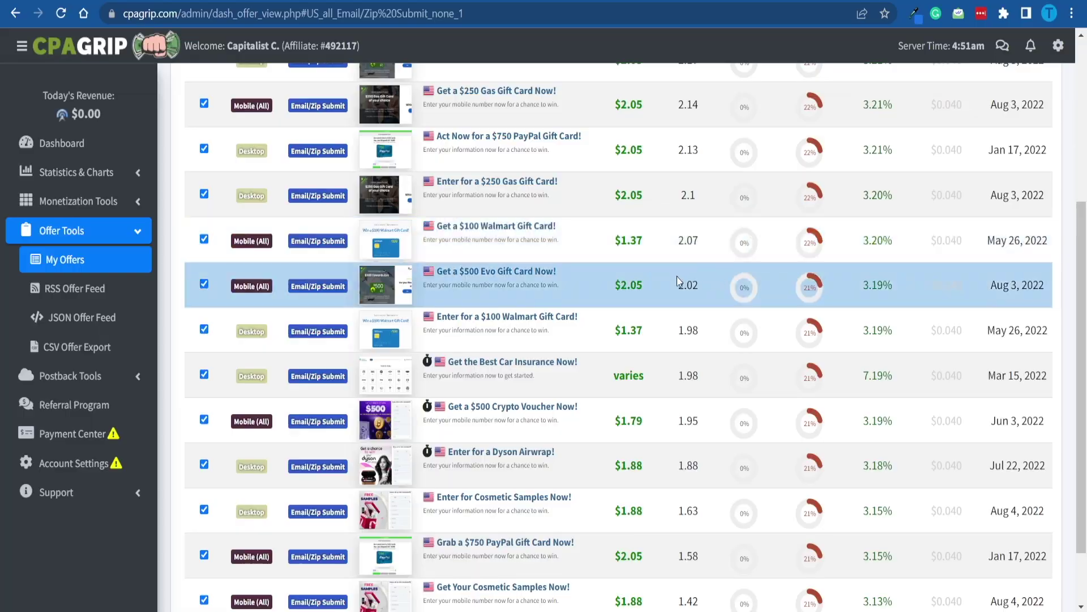
{"action": "scroll", "coordinate": [678, 276], "scroll_direction": "up", "scroll_amount": 5}
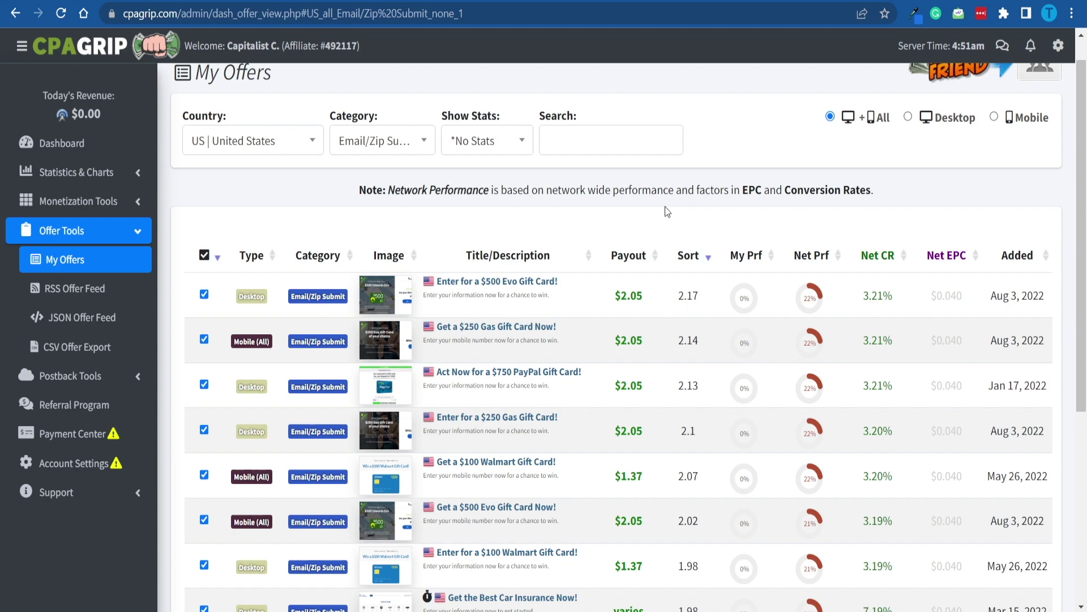
{"action": "left_click", "coordinate": [509, 330]}
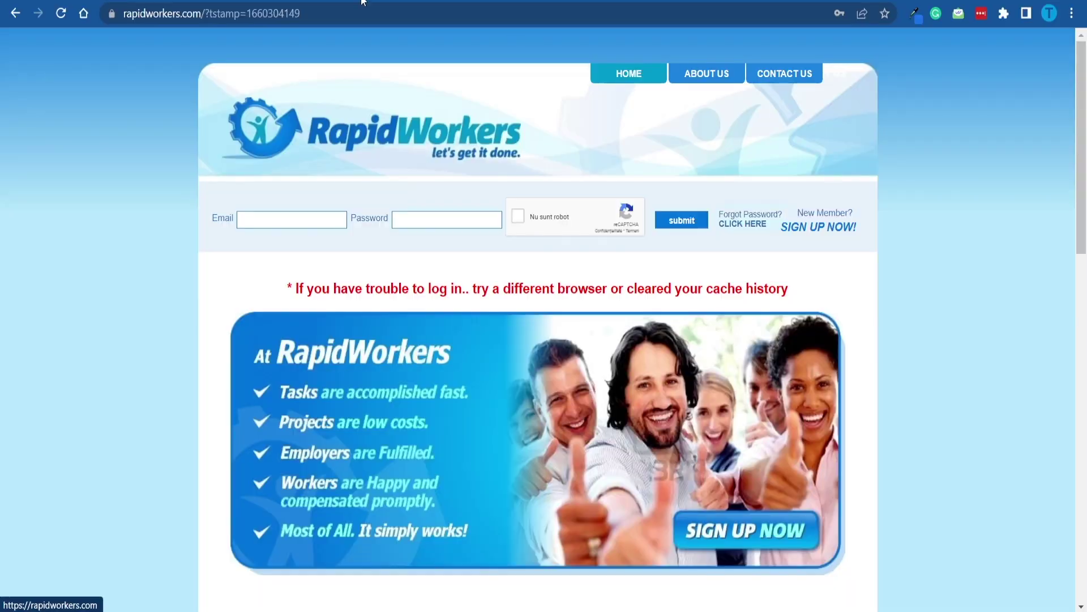
Step: Scroll down the RapidWorkers home page to the Activity Box's task list
{"action": "scroll", "coordinate": [999, 176], "scroll_direction": "down", "scroll_amount": 7}
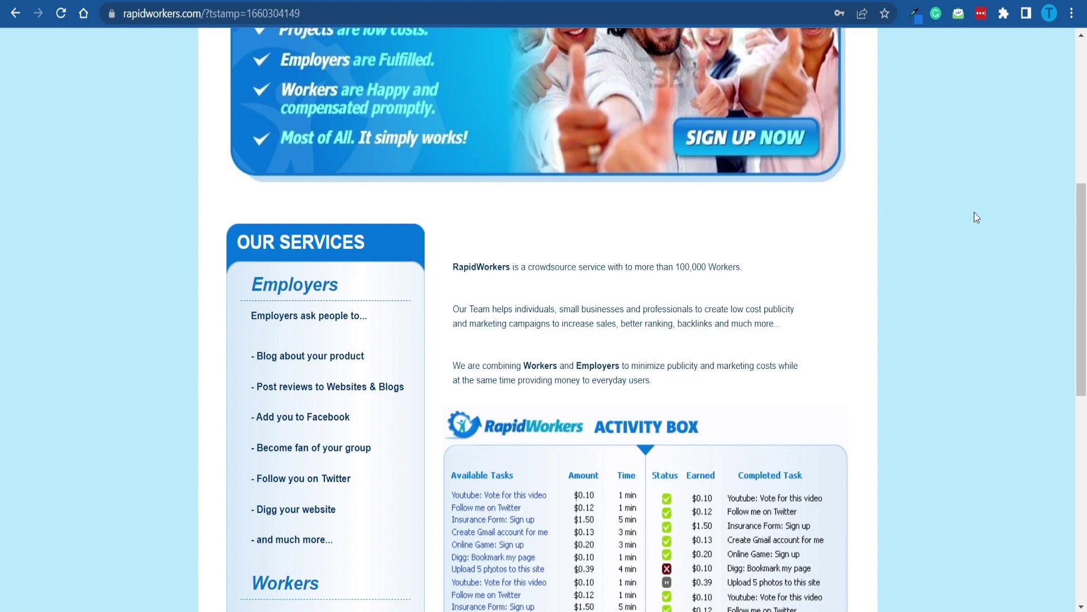
{"action": "scroll", "coordinate": [755, 322], "scroll_direction": "down", "scroll_amount": 5}
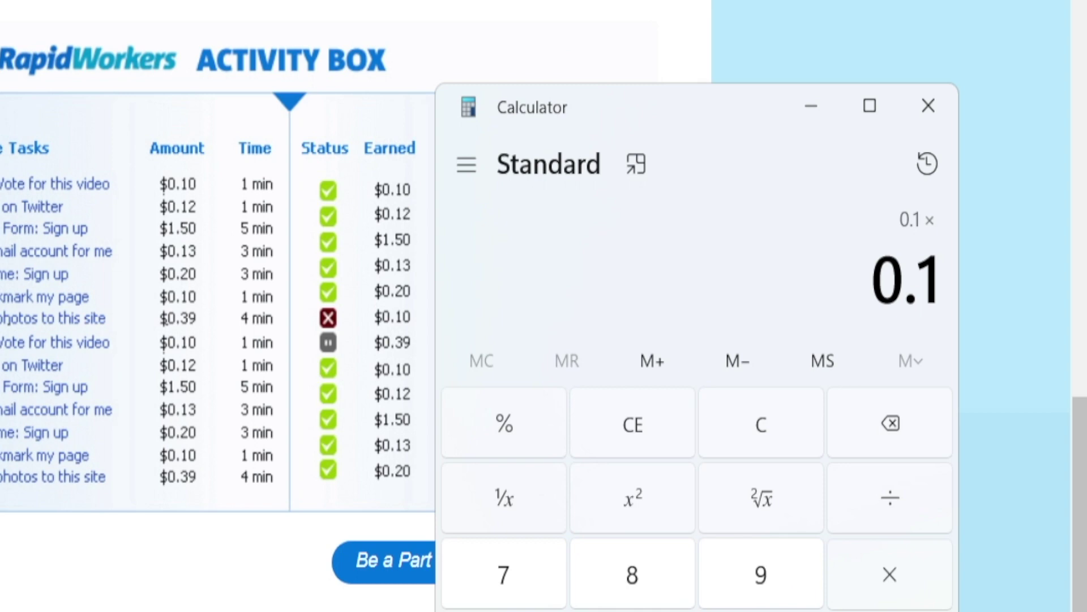
Step: In Calculator, chain 0.1 × 30 × 4 × 30 to reach 360, then return to the browser
{"action": "type", "text": "30"}
{"action": "key", "text": "Return"}
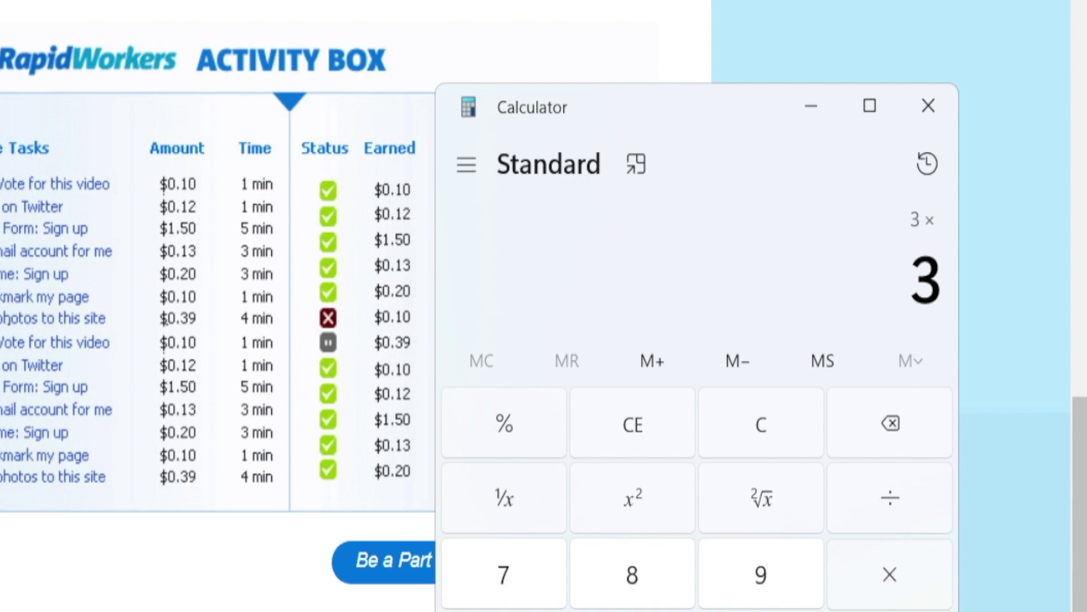
{"action": "type", "text": "4"}
{"action": "key", "text": "Return"}
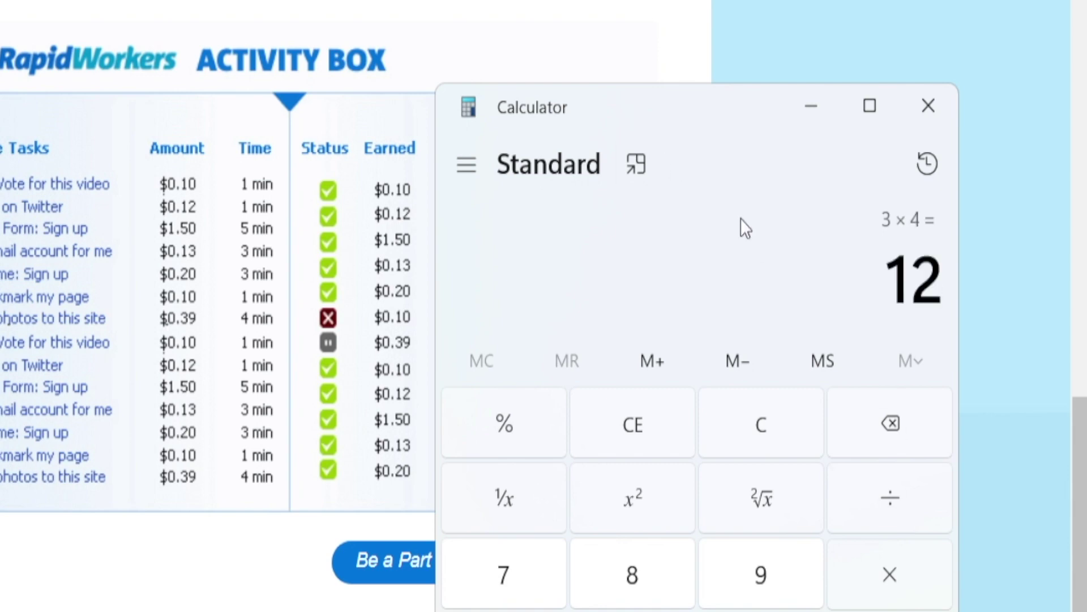
{"action": "left_click", "coordinate": [940, 593]}
{"action": "type", "text": "30+"}
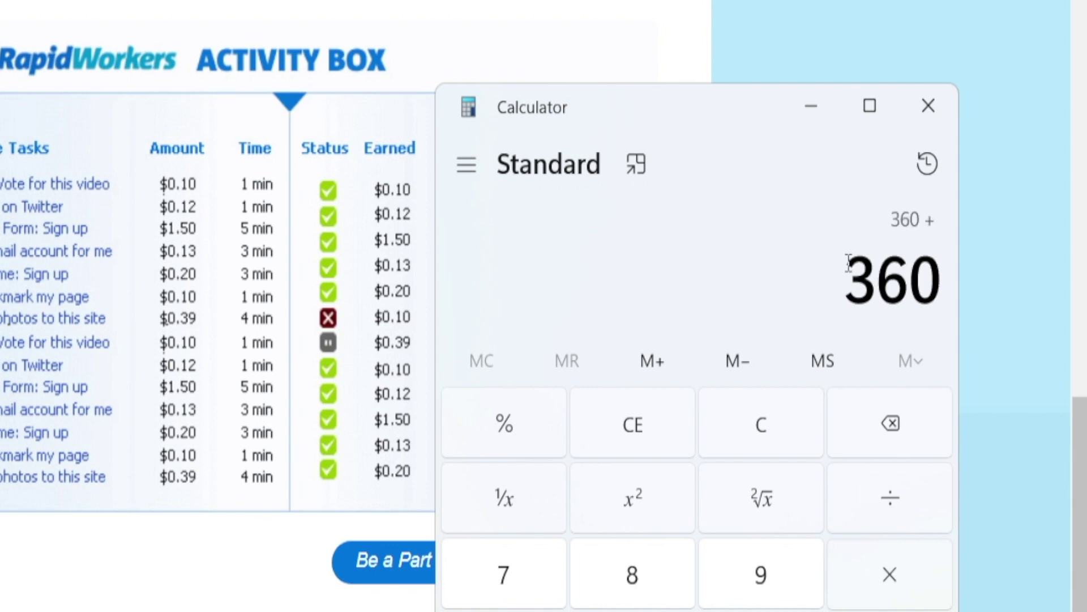
{"action": "left_click_drag", "start_coordinate": [845, 242], "coordinate": [943, 239]}
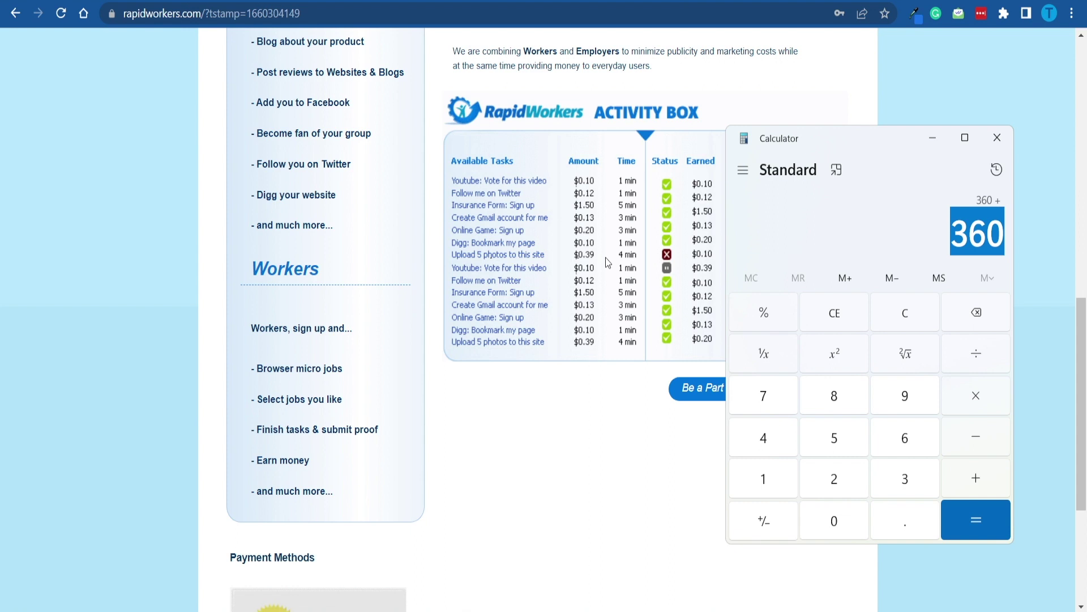
{"action": "left_click", "coordinate": [674, 339]}
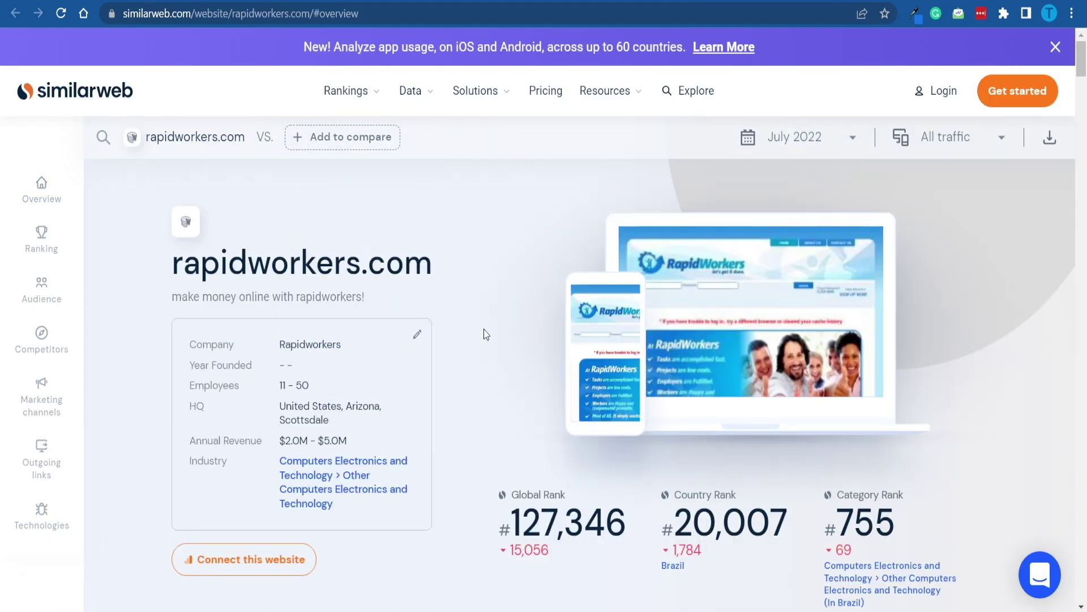
Step: Scroll through rapidworkers.com's Similarweb overview, ranking and Traffic and Engagement sections
{"action": "scroll", "coordinate": [484, 328], "scroll_direction": "down", "scroll_amount": 7}
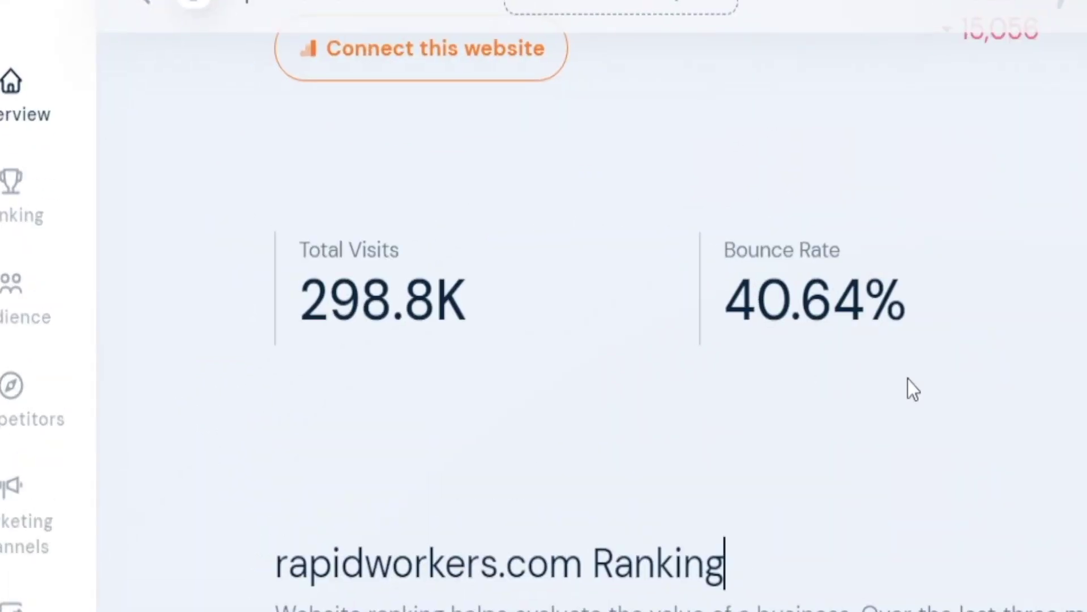
{"action": "scroll", "coordinate": [908, 379], "scroll_direction": "down", "scroll_amount": 5}
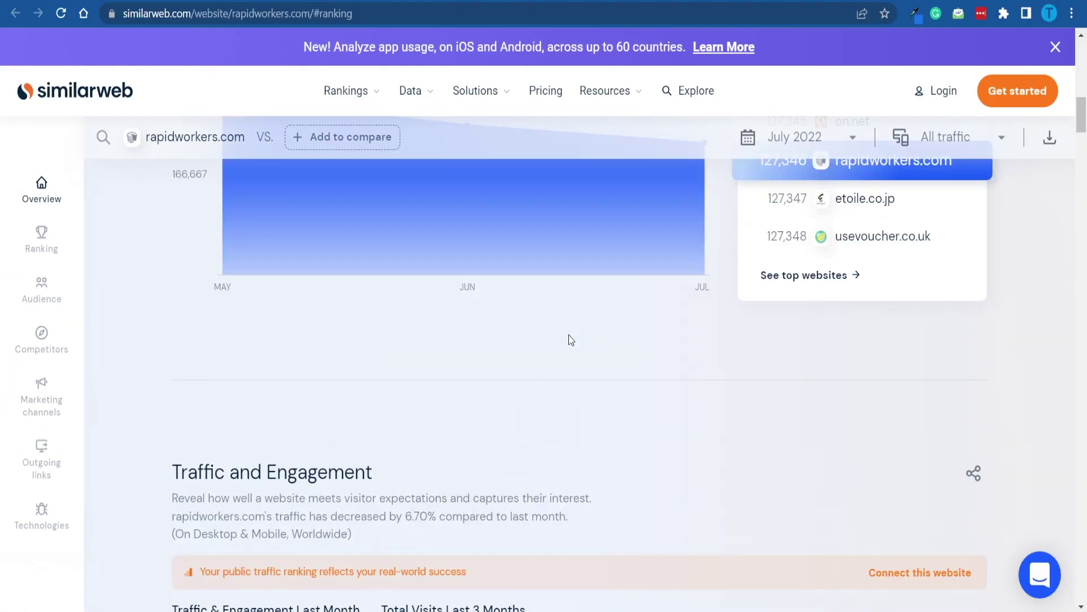
{"action": "scroll", "coordinate": [569, 335], "scroll_direction": "down", "scroll_amount": 15}
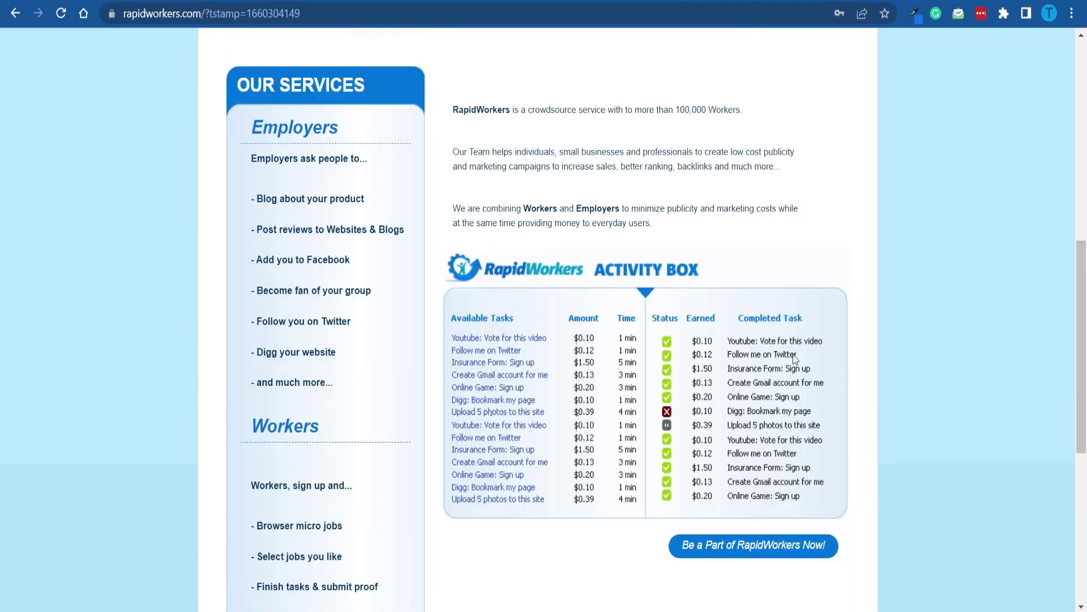
Step: Zoom the Available jobs page out twice with Ctrl+minus and scroll down the jobs table
{"action": "scroll", "coordinate": [800, 354], "scroll_direction": "up", "scroll_amount": 8}
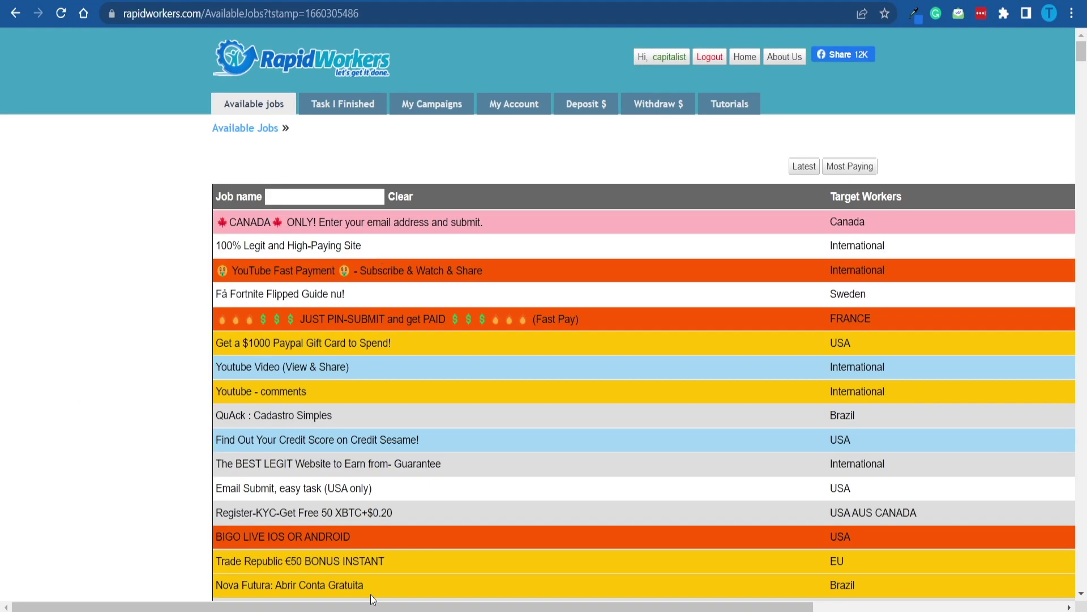
{"action": "left_click_drag", "start_coordinate": [371, 601], "coordinate": [456, 599]}
{"action": "key", "text": "ctrl+minus"}
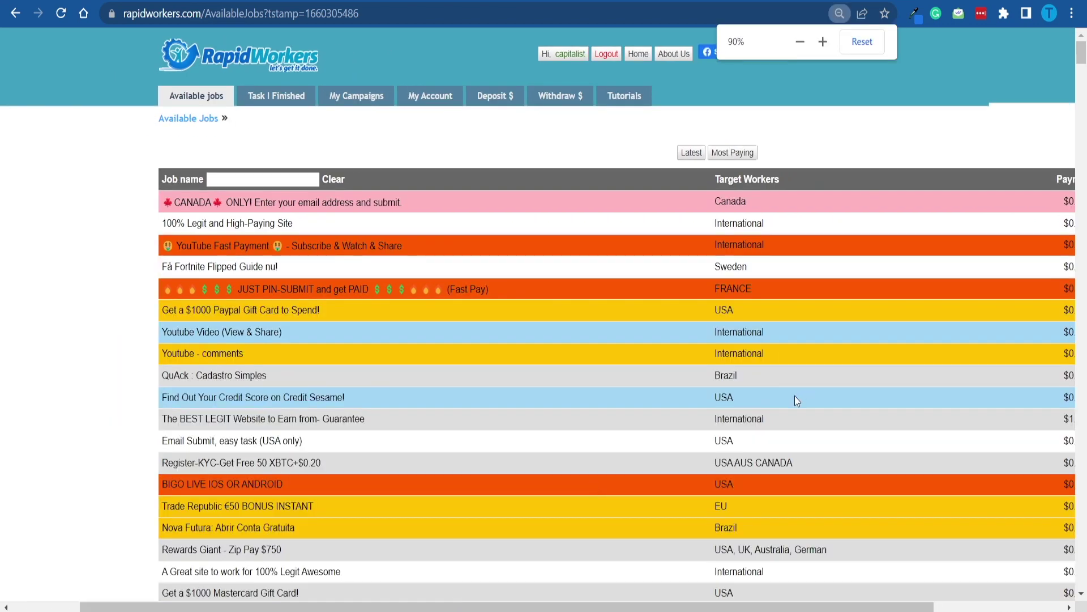
{"action": "key", "text": "ctrl+minus"}
{"action": "left_click_drag", "start_coordinate": [589, 606], "coordinate": [679, 607]}
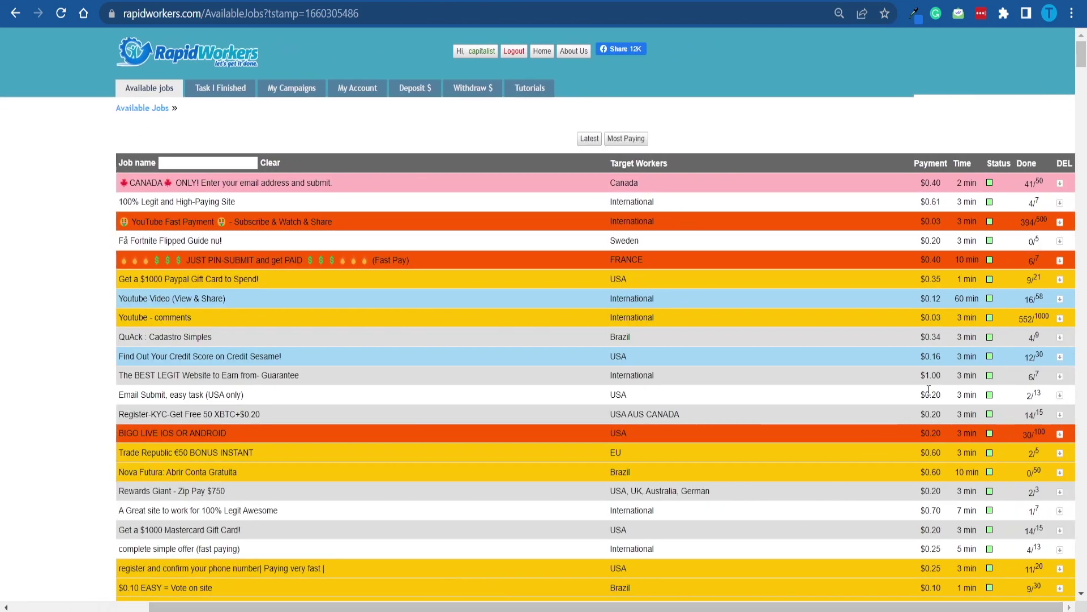
{"action": "scroll", "coordinate": [949, 397], "scroll_direction": "down", "scroll_amount": 20}
{"action": "scroll", "coordinate": [891, 343], "scroll_direction": "down", "scroll_amount": 4}
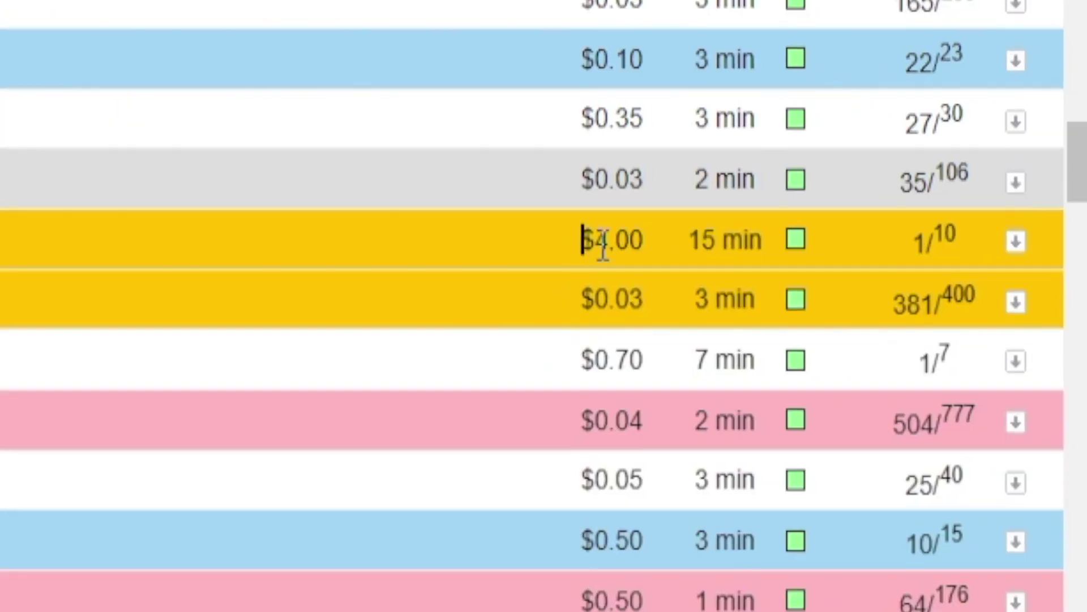
Step: Highlight the Coinswitch job's $4.00 payment, 15 min time and India target country
{"action": "left_click_drag", "start_coordinate": [583, 239], "coordinate": [645, 243]}
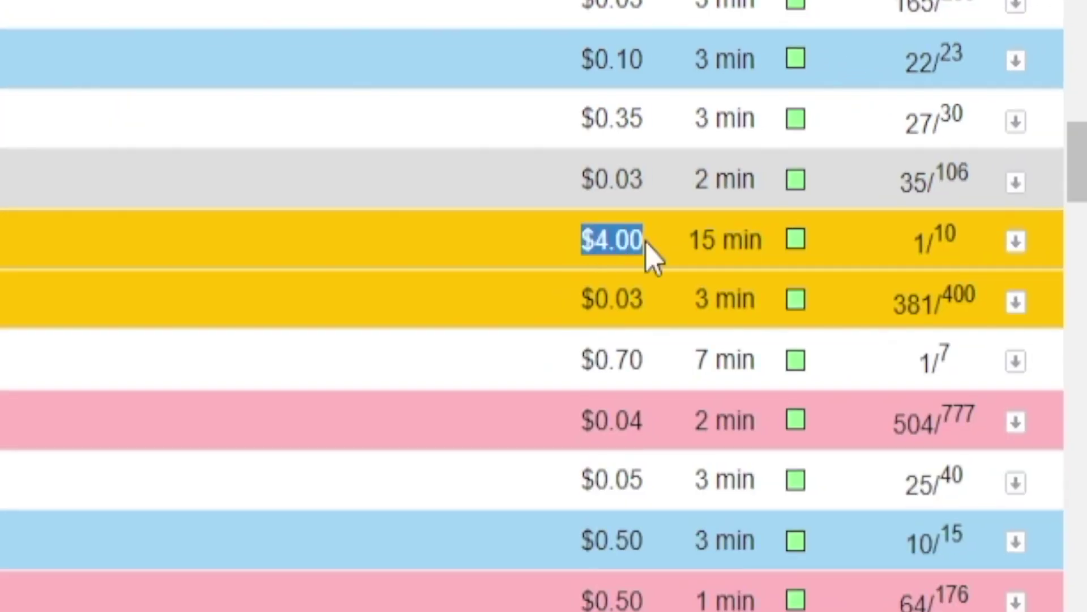
{"action": "left_click_drag", "start_coordinate": [690, 242], "coordinate": [767, 224]}
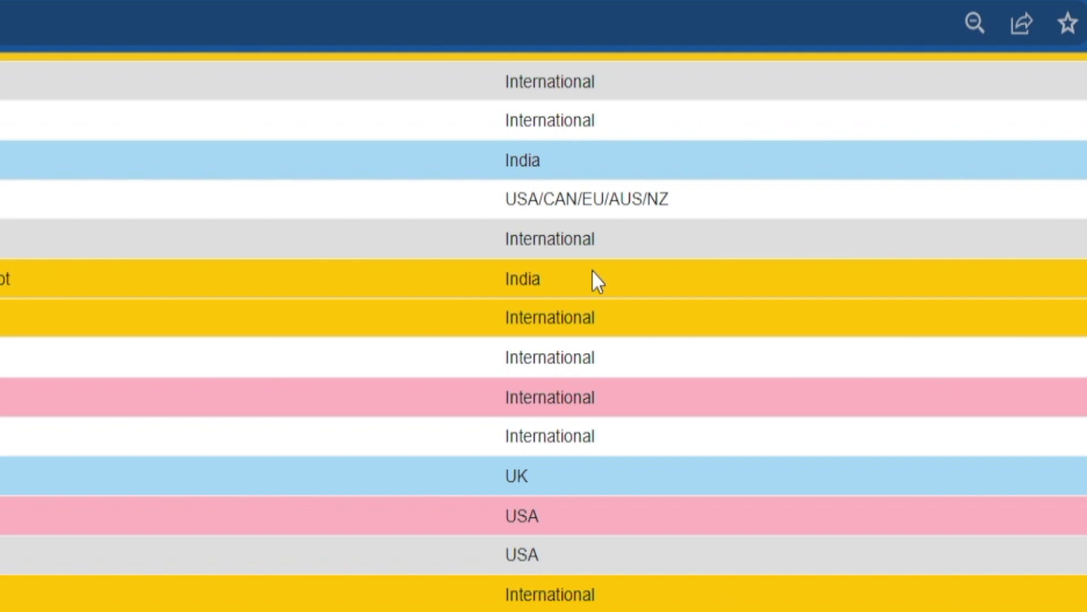
{"action": "left_click_drag", "start_coordinate": [592, 279], "coordinate": [513, 271]}
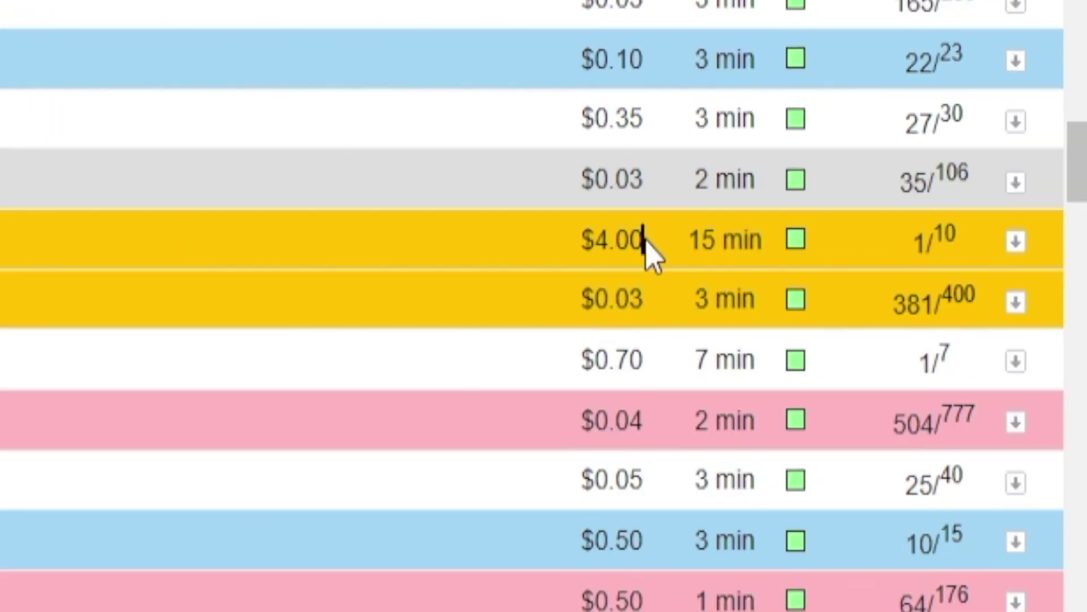
{"action": "left_click_drag", "start_coordinate": [1050, 213], "coordinate": [1020, 217]}
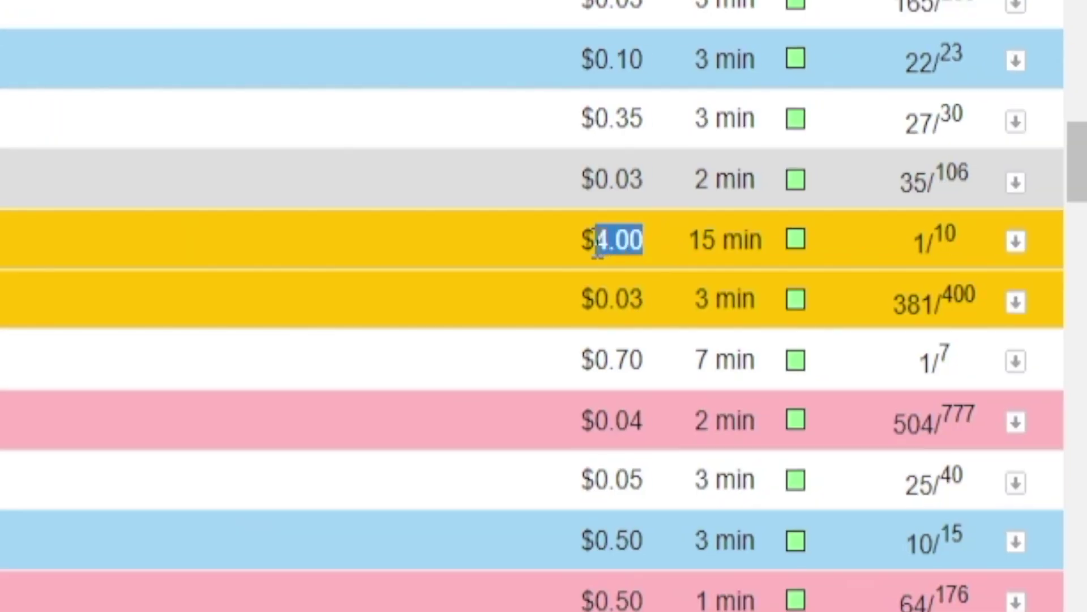
{"action": "left_click_drag", "start_coordinate": [571, 260], "coordinate": [775, 236]}
{"action": "left_click", "coordinate": [682, 238]}
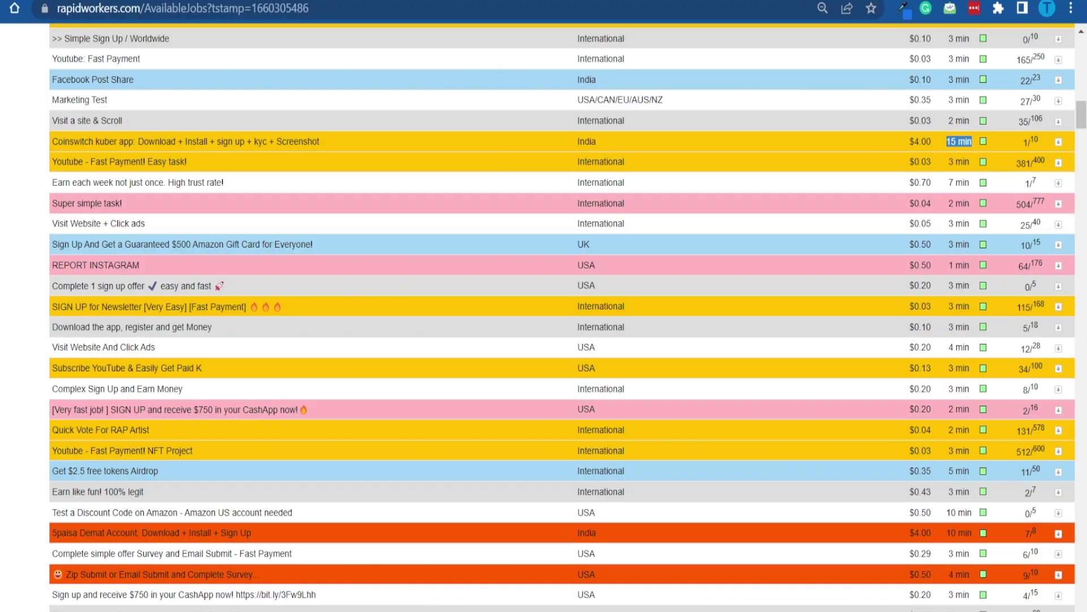
{"action": "scroll", "coordinate": [657, 185], "scroll_direction": "down", "scroll_amount": 4}
{"action": "scroll", "coordinate": [671, 325], "scroll_direction": "down", "scroll_amount": 15}
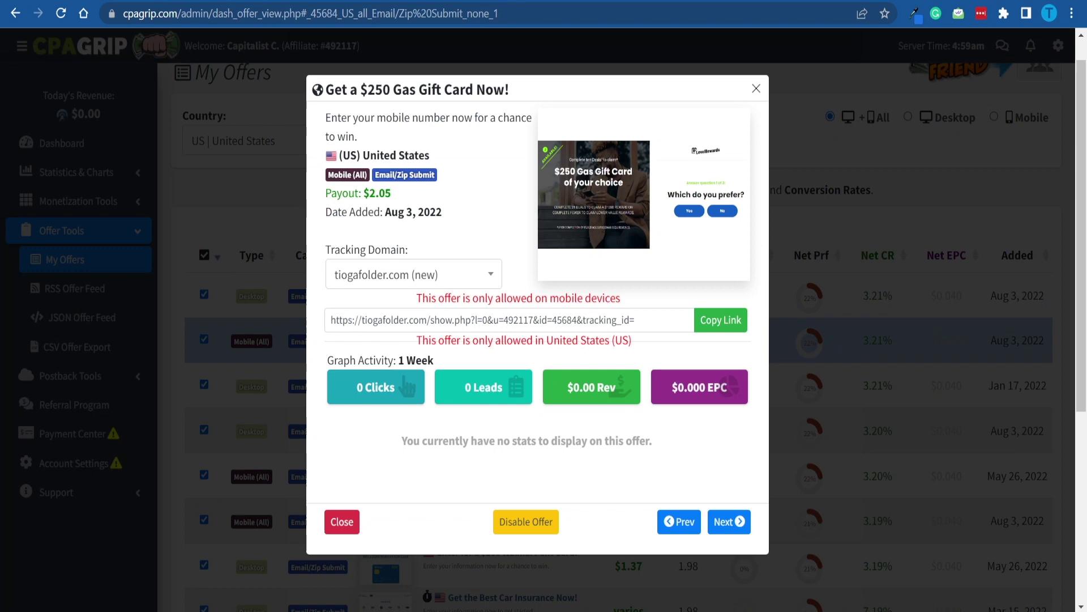
Step: Highlight the '(US) United States' restriction on the $250 Gas Gift Card offer
{"action": "left_click_drag", "start_coordinate": [356, 160], "coordinate": [453, 157]}
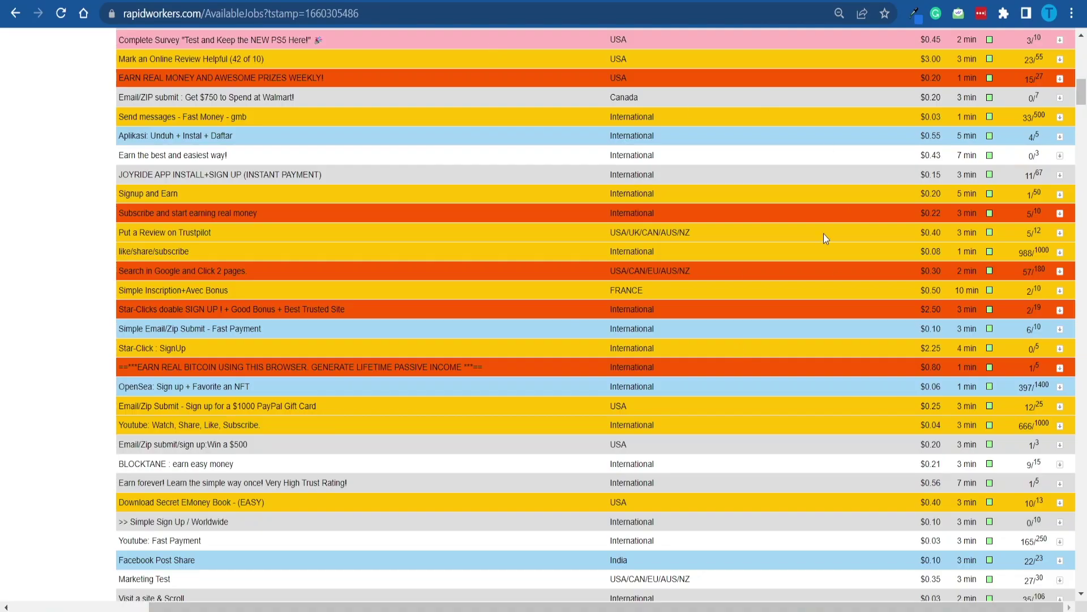
Step: Go to My Campaigns and start a New Campaign
{"action": "scroll", "coordinate": [760, 273], "scroll_direction": "up", "scroll_amount": 7}
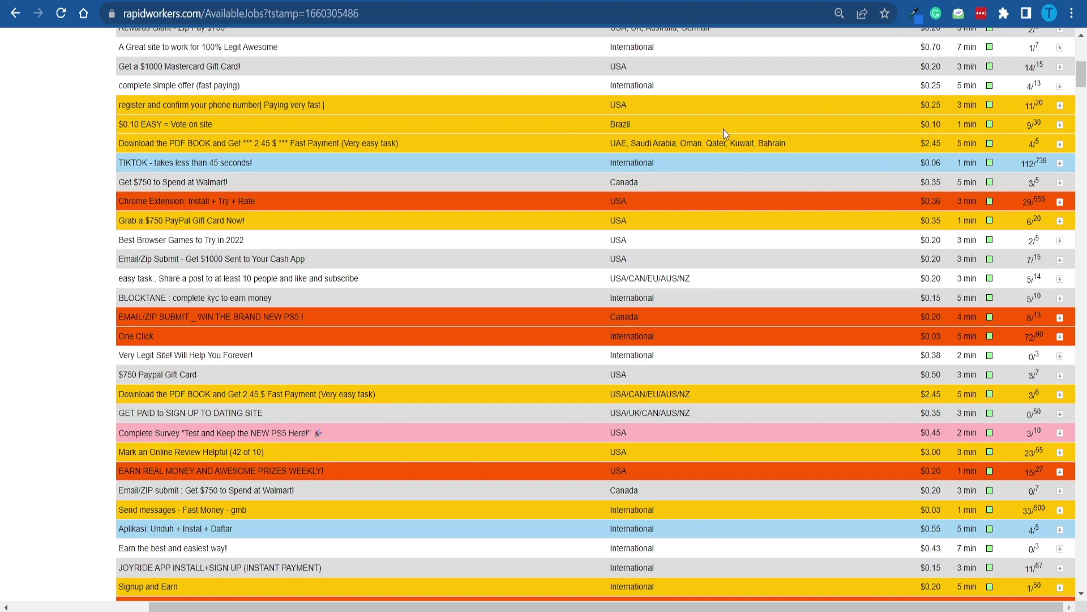
{"action": "scroll", "coordinate": [553, 108], "scroll_direction": "up", "scroll_amount": 8}
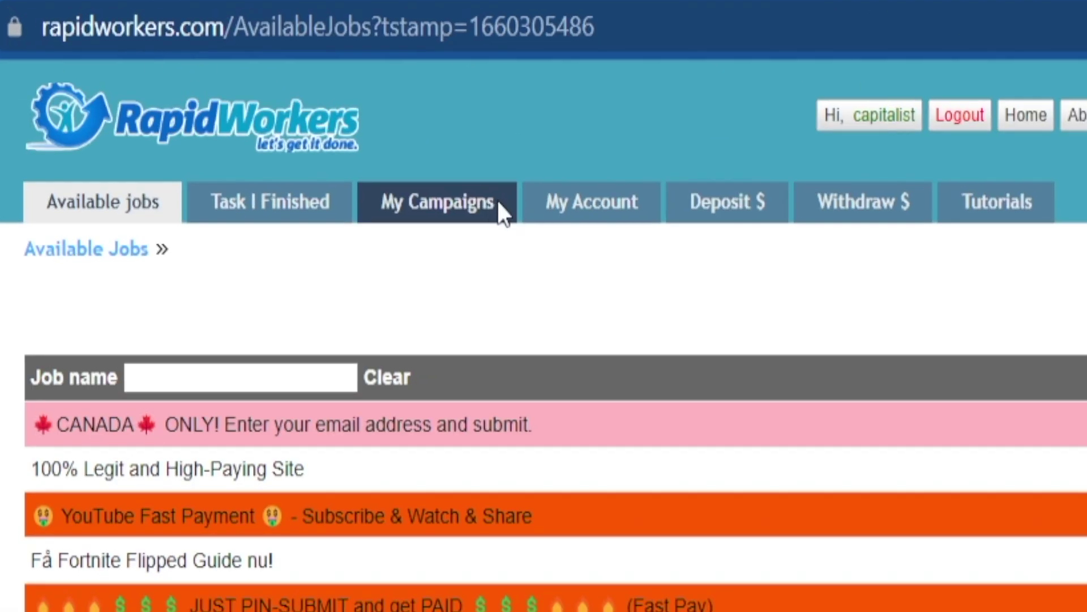
{"action": "left_click", "coordinate": [317, 88]}
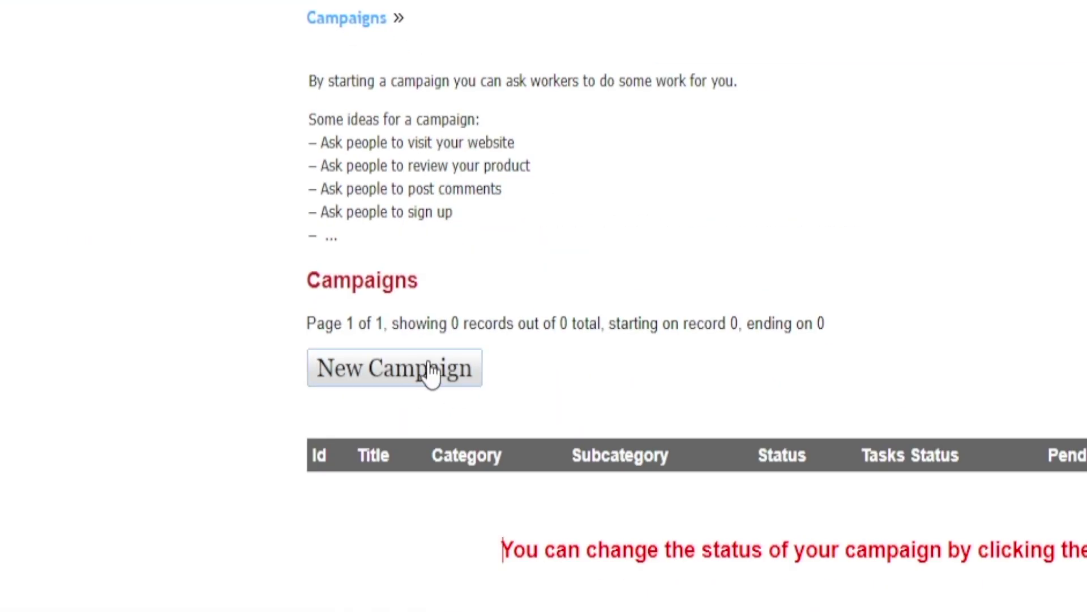
{"action": "left_click", "coordinate": [430, 373]}
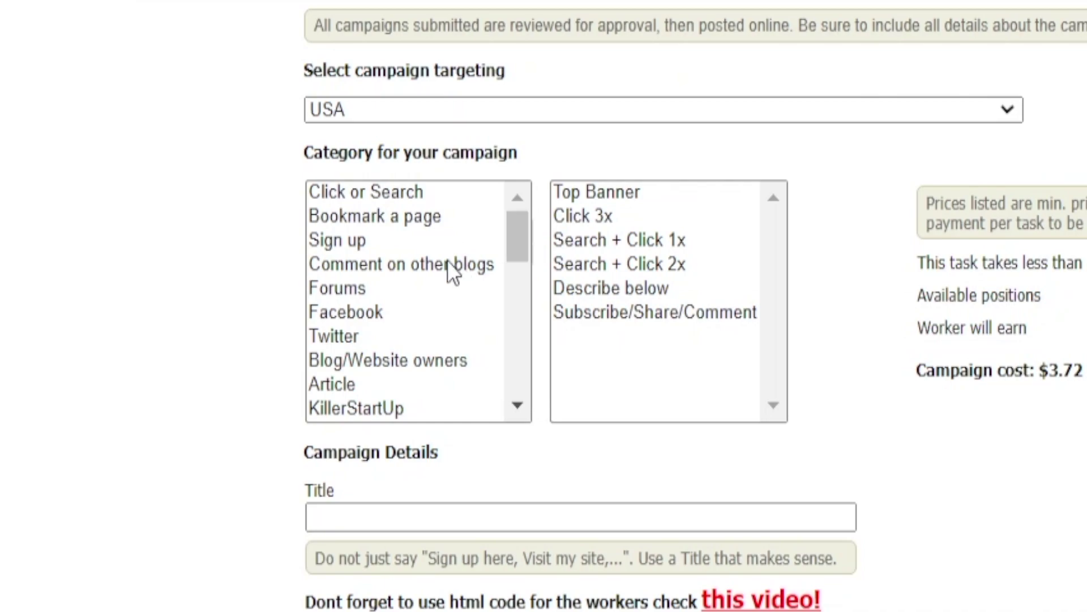
Step: Choose Sign up as the campaign category and Simple sign up as the subcategory
{"action": "left_click", "coordinate": [348, 237]}
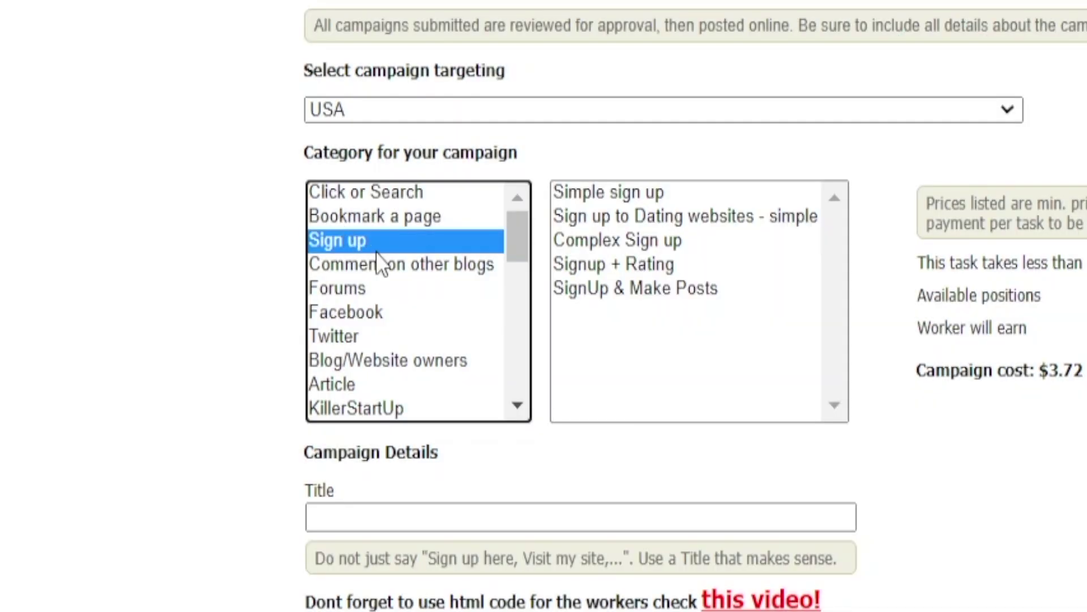
{"action": "scroll", "coordinate": [377, 251], "scroll_direction": "down", "scroll_amount": 5}
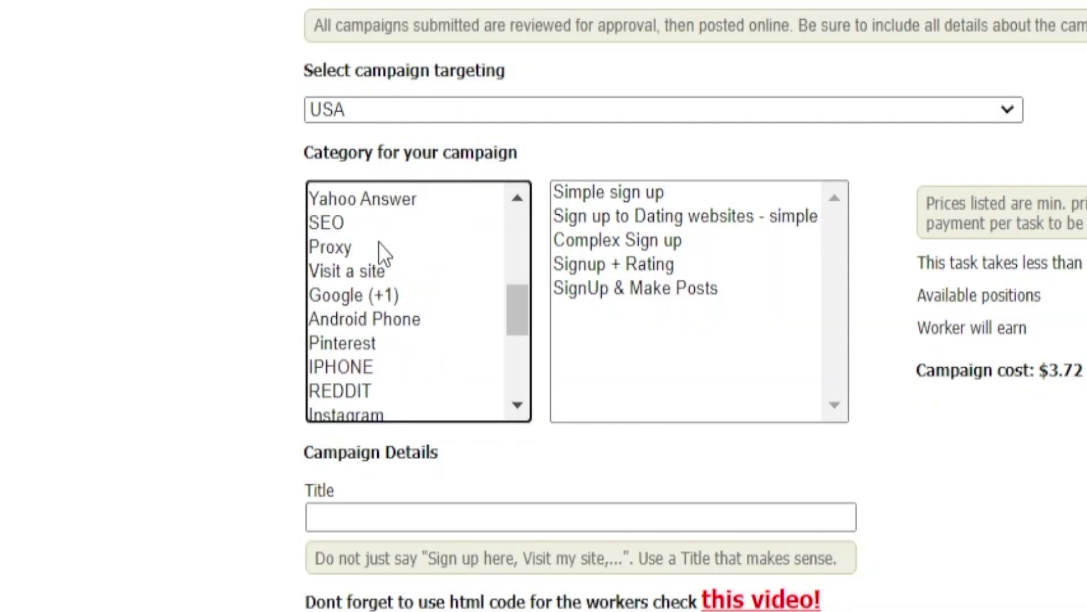
{"action": "scroll", "coordinate": [379, 242], "scroll_direction": "down", "scroll_amount": 2}
{"action": "scroll", "coordinate": [378, 242], "scroll_direction": "down", "scroll_amount": 2}
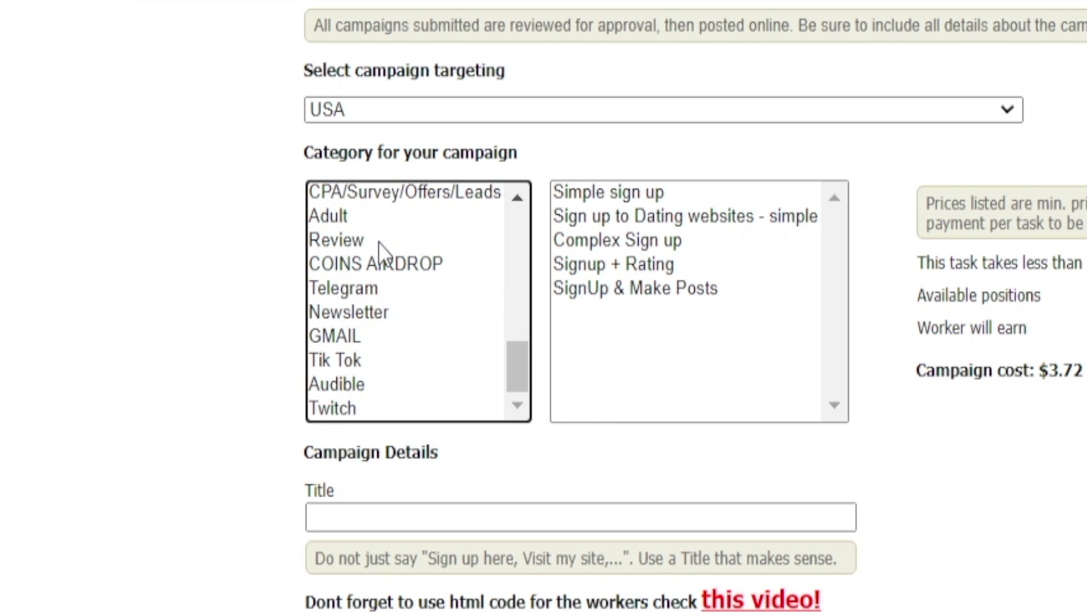
{"action": "left_click", "coordinate": [603, 192]}
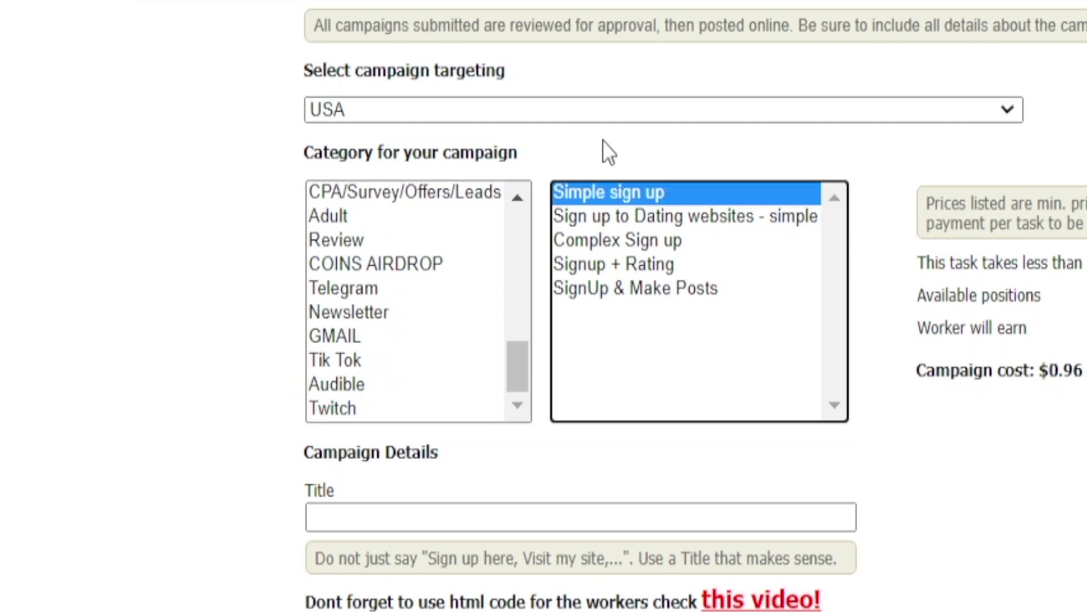
Step: Scroll down to the proof section and highlight the required proof of job label
{"action": "scroll", "coordinate": [442, 273], "scroll_direction": "down", "scroll_amount": 3}
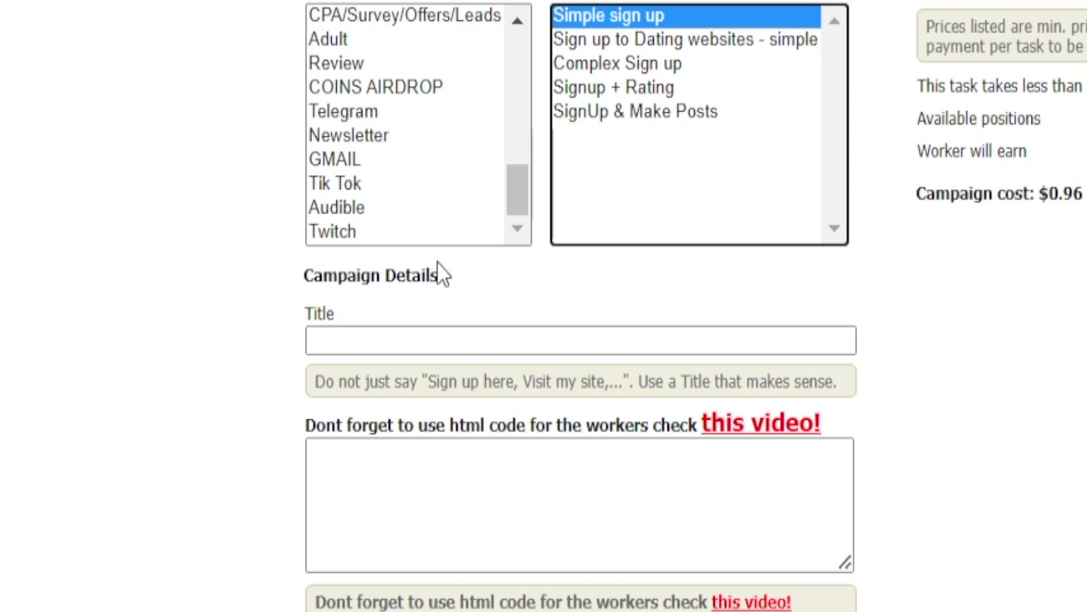
{"action": "scroll", "coordinate": [496, 421], "scroll_direction": "down", "scroll_amount": 8}
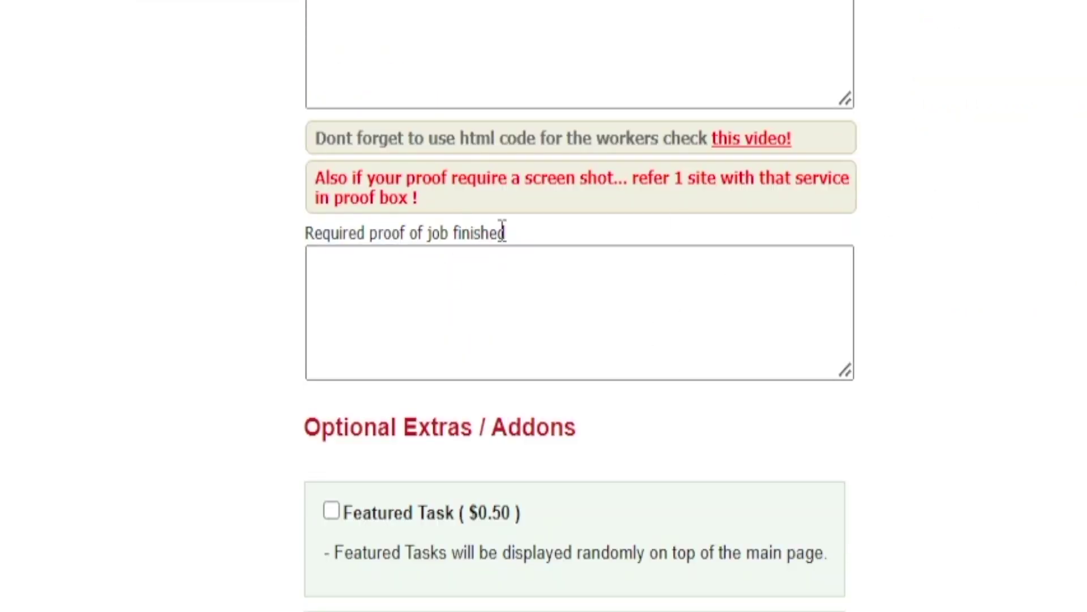
{"action": "left_click_drag", "start_coordinate": [505, 228], "coordinate": [294, 216]}
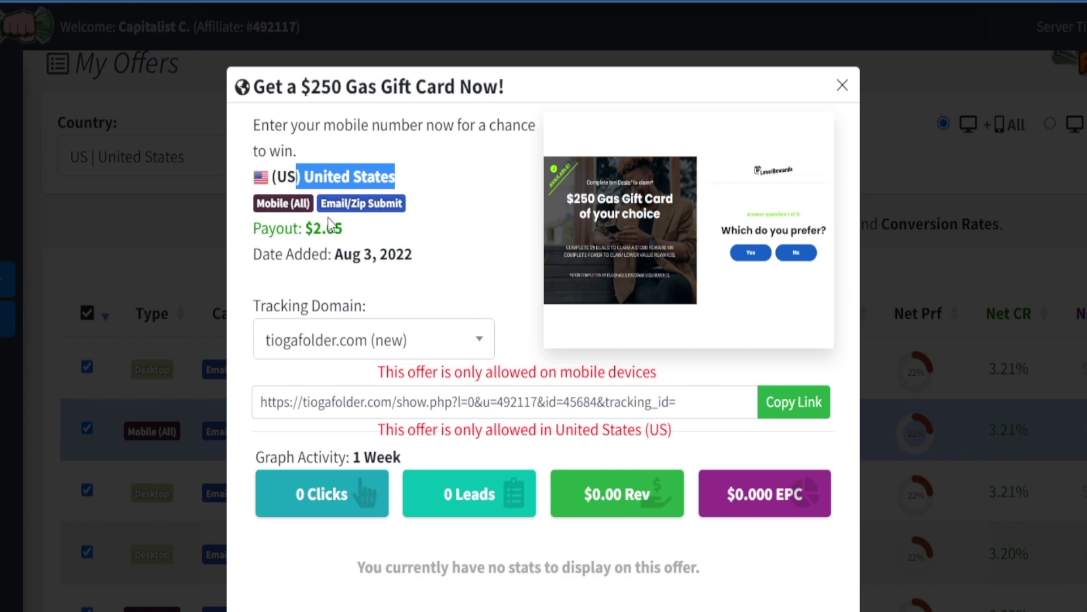
Step: Highlight the offer's $2.05 payout, then clear the highlight
{"action": "left_click_drag", "start_coordinate": [304, 222], "coordinate": [344, 228]}
{"action": "left_click", "coordinate": [427, 212]}
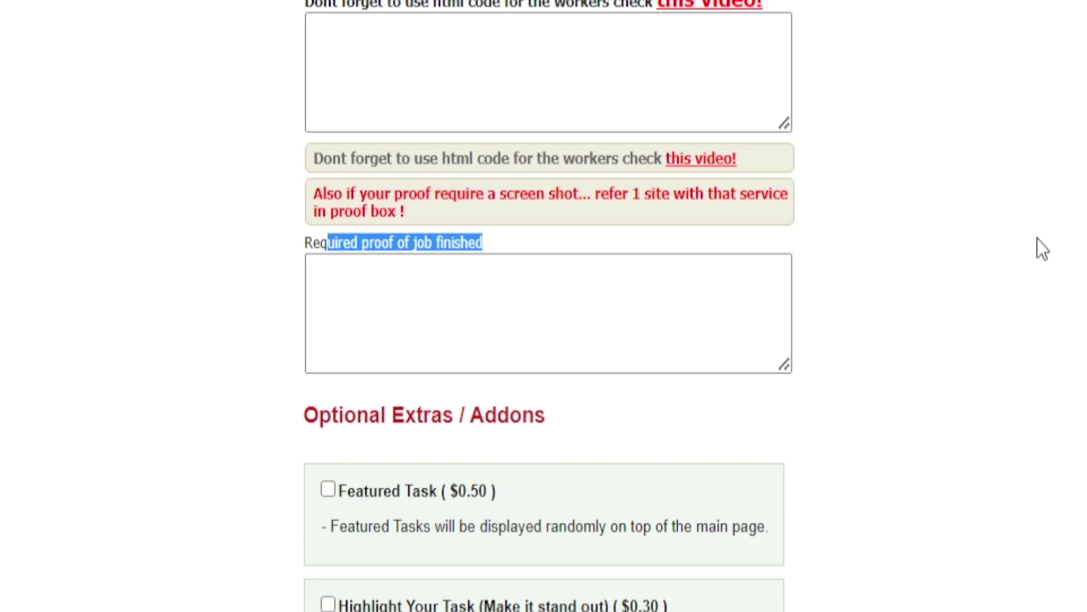
{"action": "scroll", "coordinate": [498, 569], "scroll_direction": "down", "scroll_amount": 4}
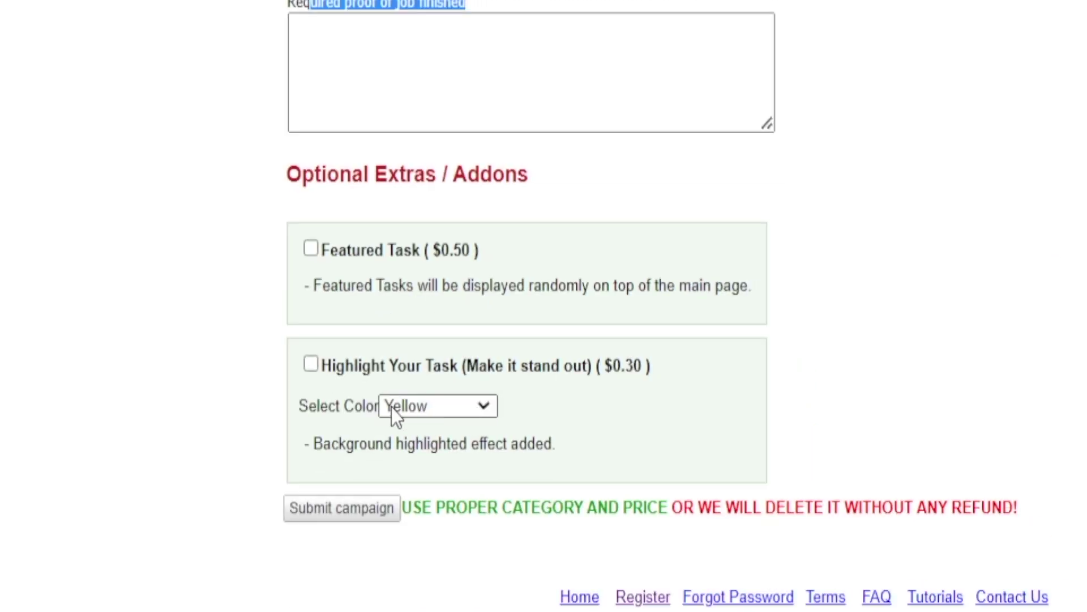
{"action": "left_click_drag", "start_coordinate": [332, 368], "coordinate": [486, 371]}
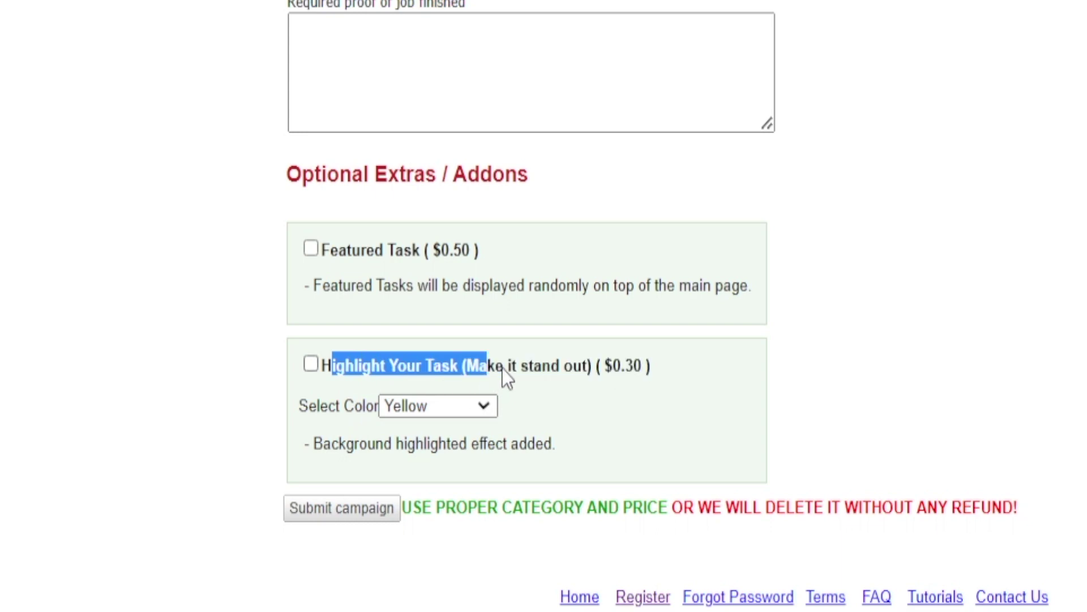
{"action": "left_click", "coordinate": [631, 429]}
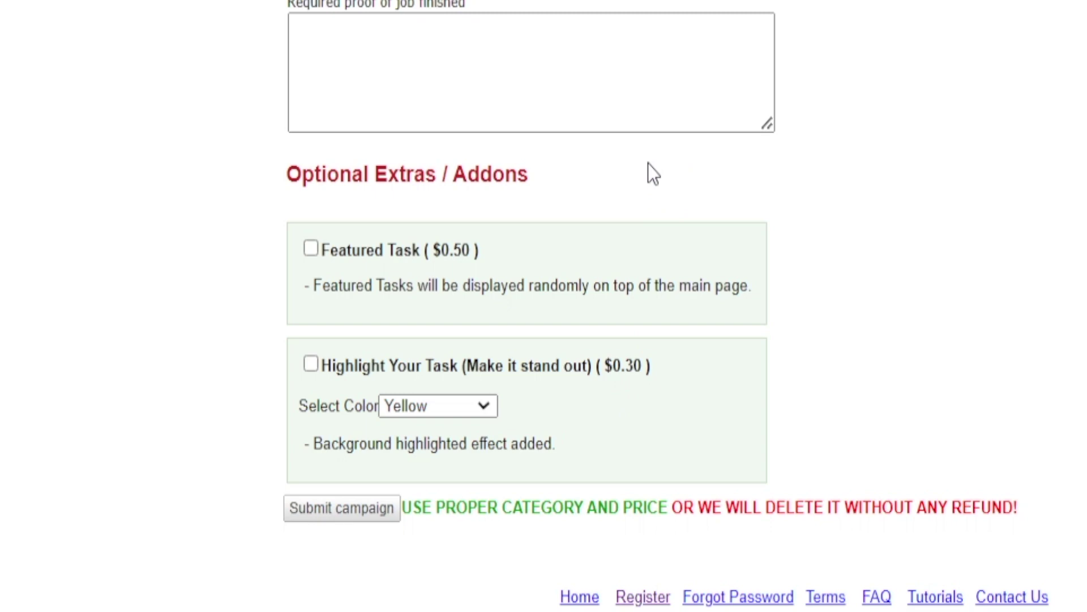
{"action": "left_click", "coordinate": [429, 406]}
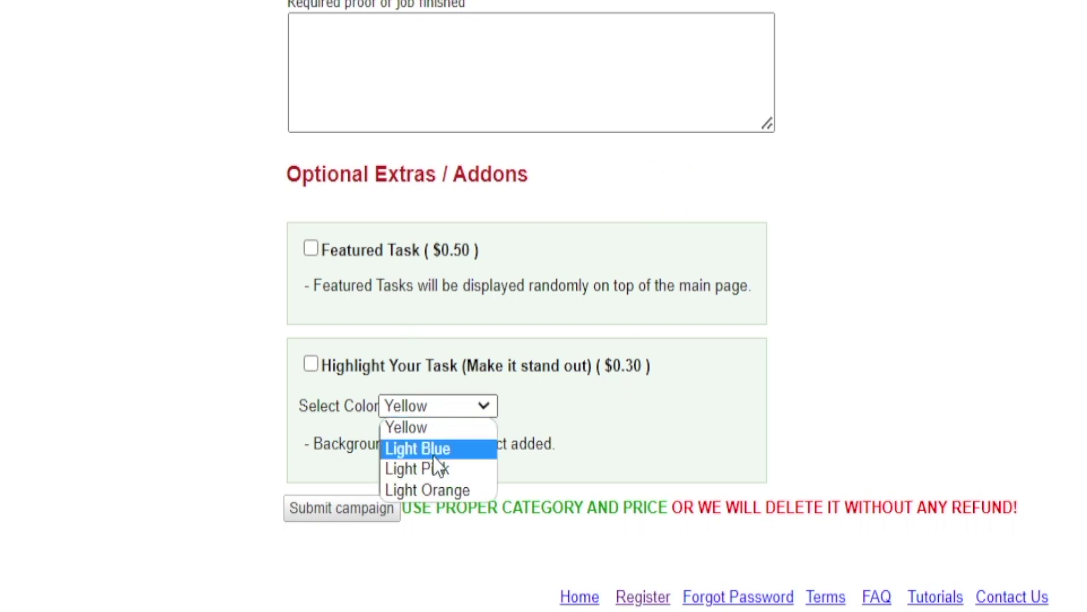
{"action": "left_click", "coordinate": [433, 455]}
{"action": "left_click", "coordinate": [460, 416]}
{"action": "left_click", "coordinate": [441, 488]}
{"action": "left_click", "coordinate": [468, 407]}
{"action": "left_click", "coordinate": [437, 469]}
{"action": "left_click", "coordinate": [454, 407]}
{"action": "left_click", "coordinate": [441, 426]}
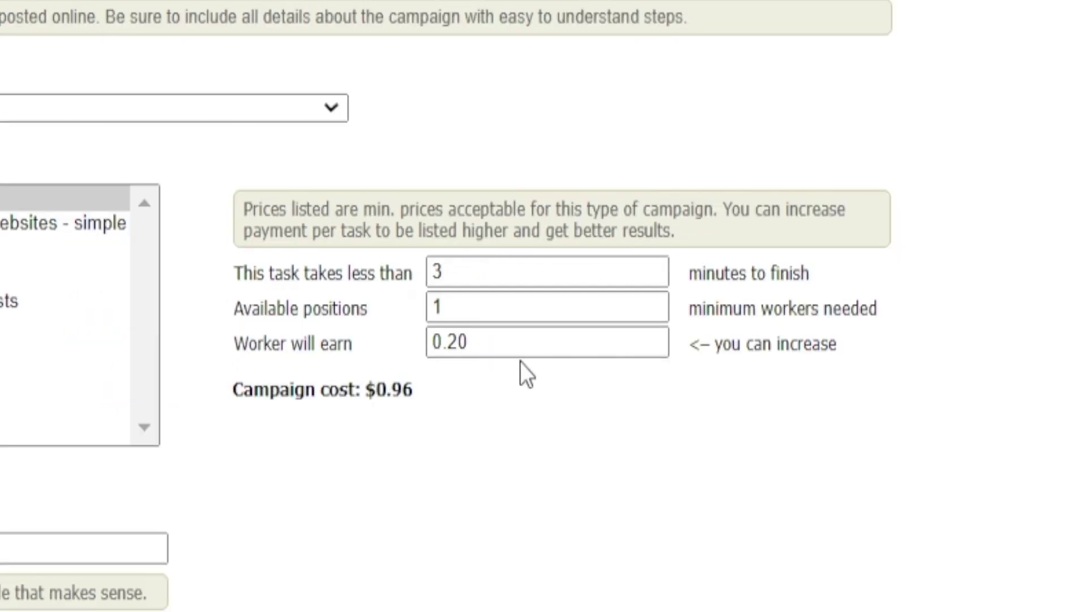
Step: Inspect the 0.20 worker payment and highlight the Worker will earn label
{"action": "left_click", "coordinate": [503, 340]}
{"action": "key", "text": "ctrl+a"}
{"action": "left_click", "coordinate": [528, 579]}
{"action": "left_click_drag", "start_coordinate": [235, 343], "coordinate": [356, 344]}
{"action": "left_click", "coordinate": [357, 343]}
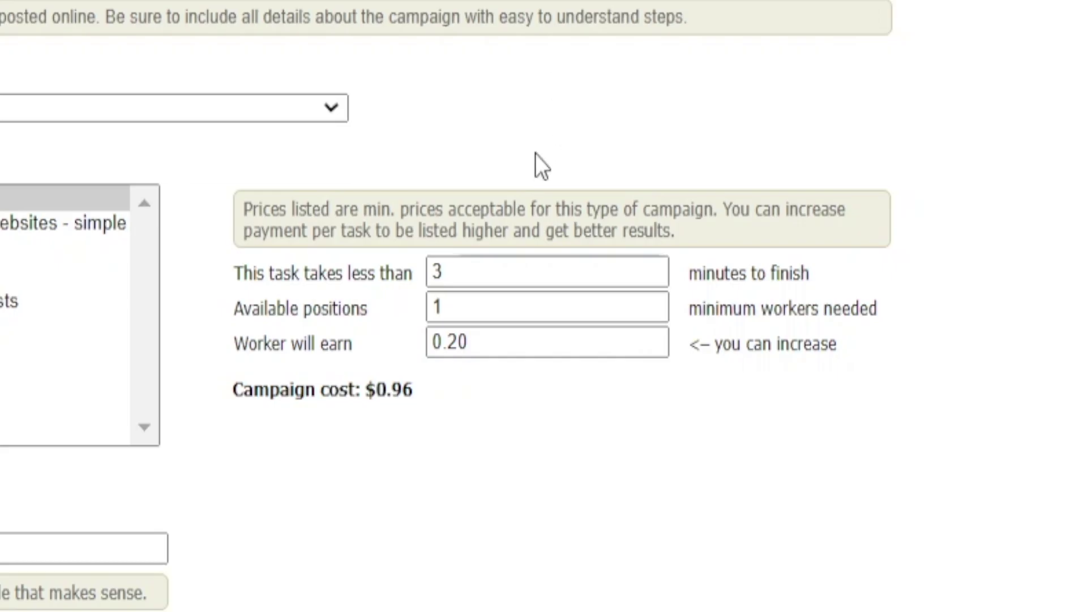
Step: Set worker pay to 0.80 and the task duration to 2 minutes
{"action": "double_click", "coordinate": [498, 341]}
{"action": "type", "text": "0.80"}
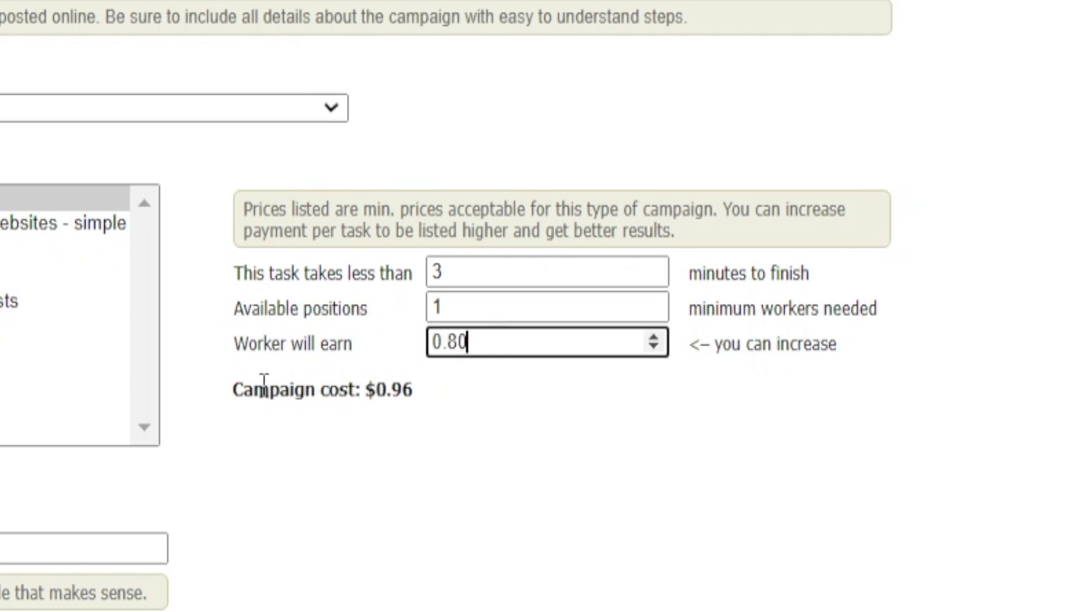
{"action": "left_click", "coordinate": [458, 266]}
{"action": "left_click_drag", "start_coordinate": [466, 260], "coordinate": [413, 267]}
{"action": "type", "text": "2"}
{"action": "left_click", "coordinate": [719, 502]}
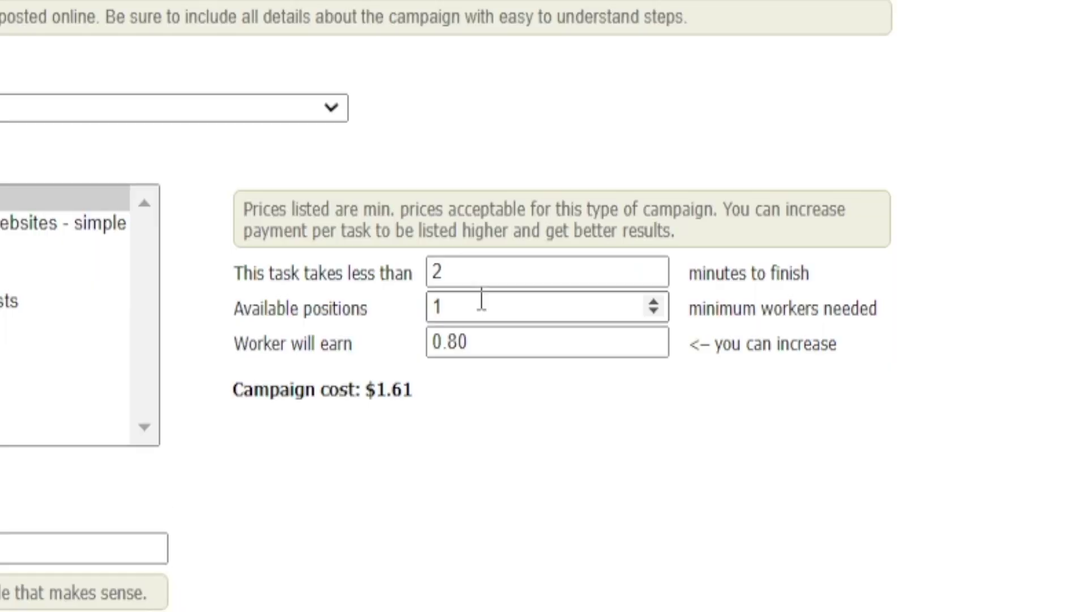
Step: Enter 1000 available positions, showing an $856.75 campaign cost
{"action": "left_click", "coordinate": [481, 300]}
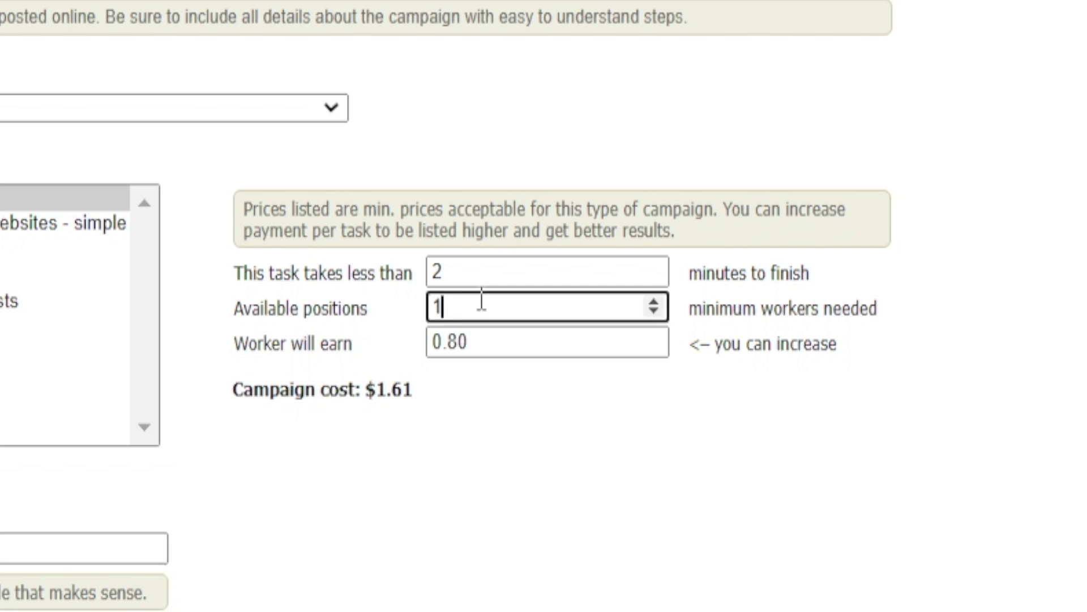
{"action": "type", "text": "000"}
{"action": "left_click", "coordinate": [537, 482]}
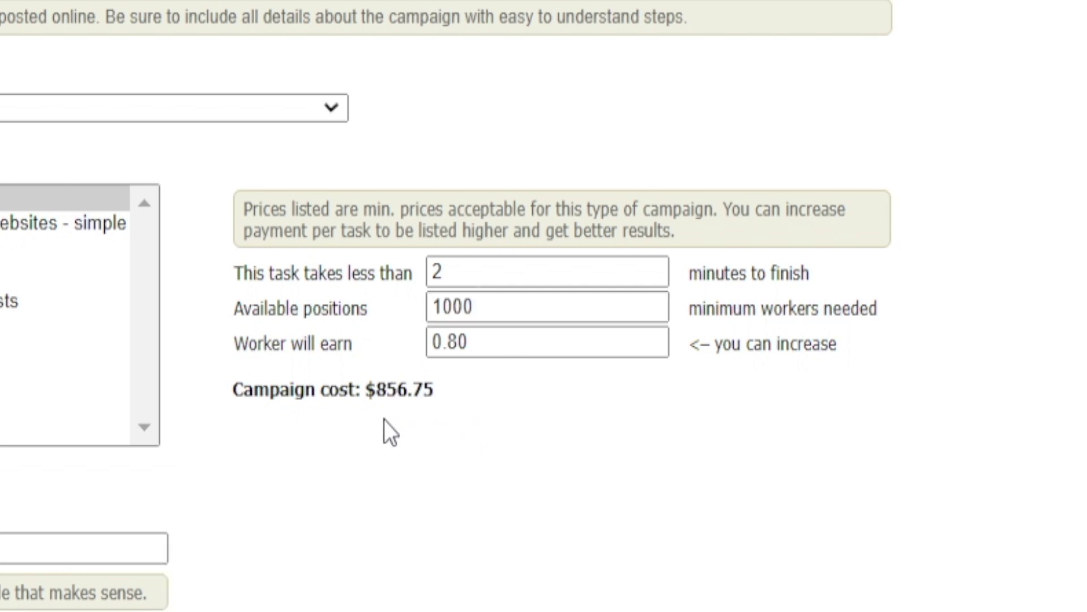
{"action": "left_click_drag", "start_coordinate": [367, 389], "coordinate": [490, 406]}
{"action": "left_click", "coordinate": [490, 406]}
Step: Reduce available positions to 50, bringing the campaign cost to $43.55
{"action": "left_click_drag", "start_coordinate": [486, 309], "coordinate": [239, 331]}
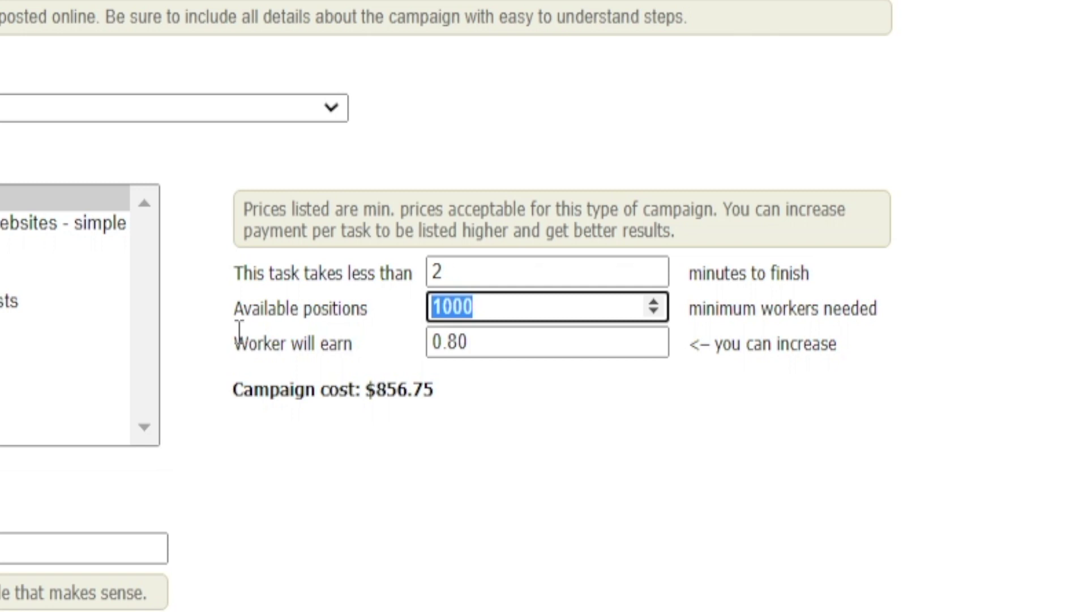
{"action": "type", "text": "50"}
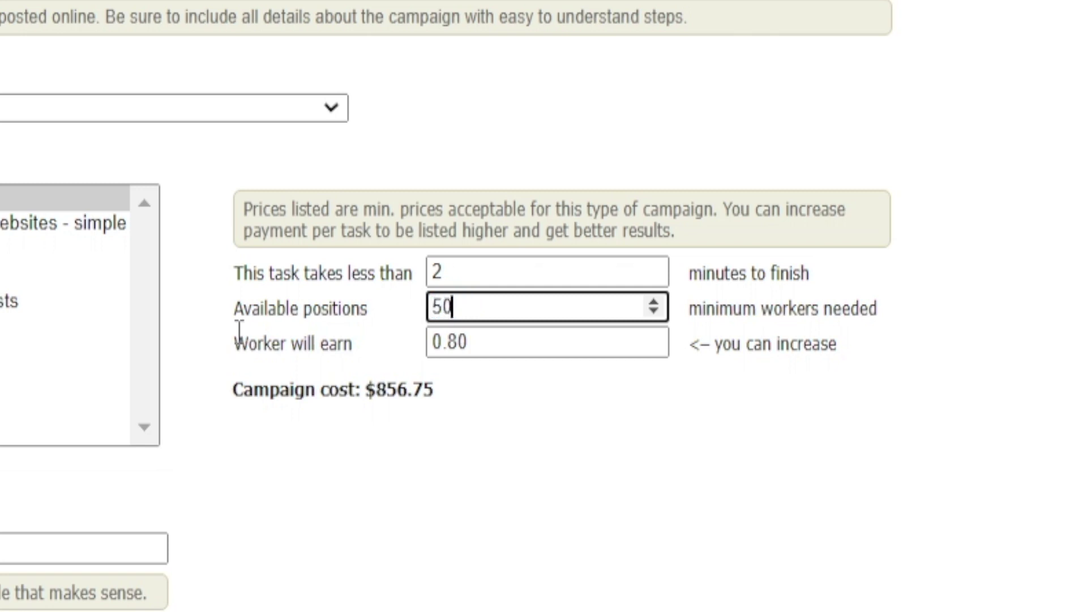
{"action": "left_click", "coordinate": [376, 575]}
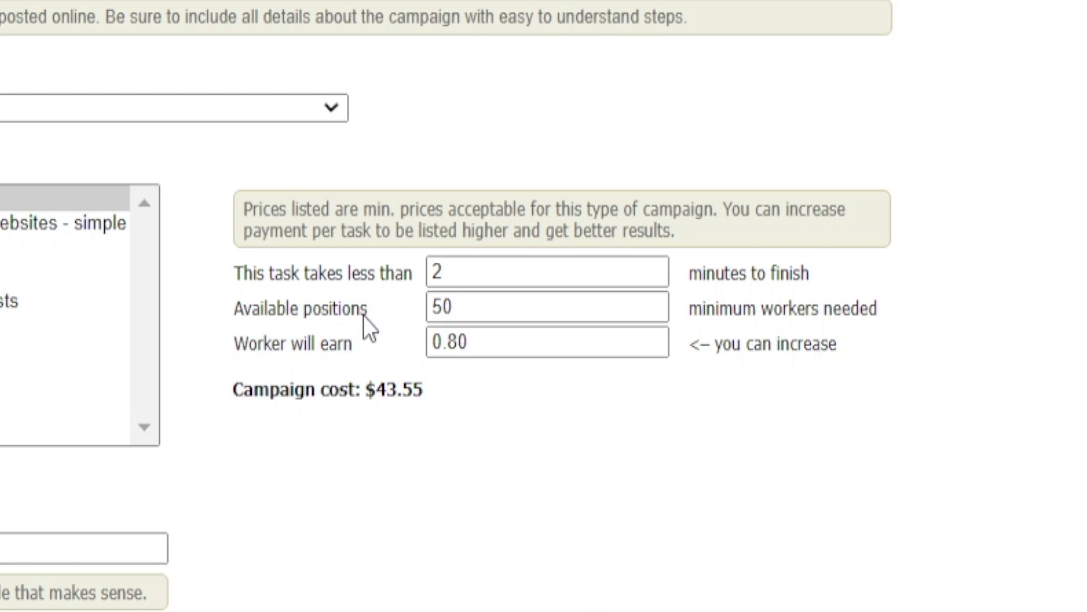
{"action": "left_click_drag", "start_coordinate": [365, 389], "coordinate": [423, 389]}
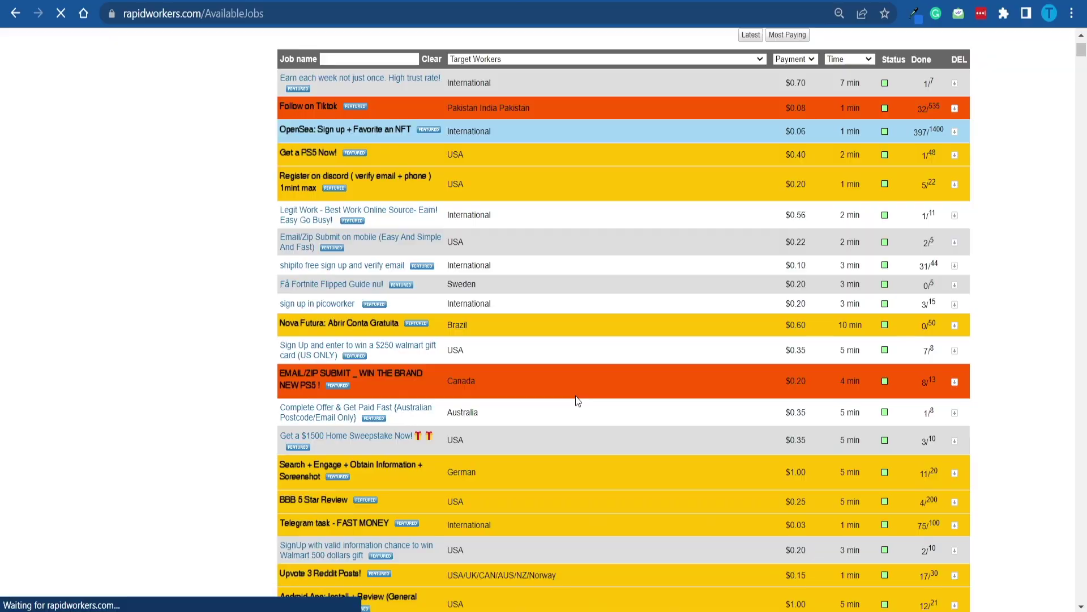
Step: Scroll through the Available Jobs listings of other sign-up tasks
{"action": "scroll", "coordinate": [578, 401], "scroll_direction": "down", "scroll_amount": 3}
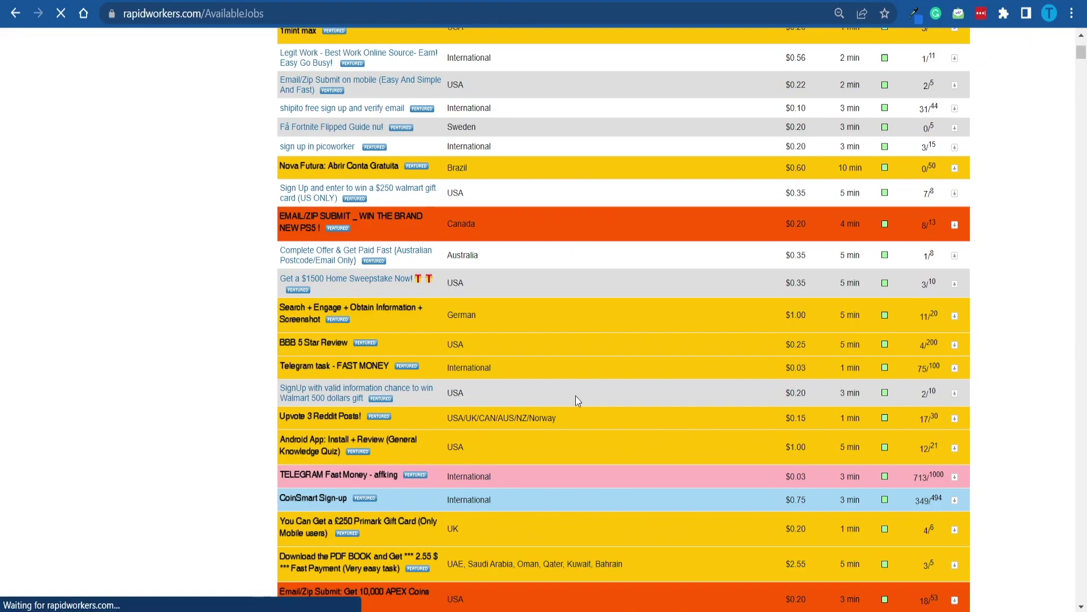
{"action": "scroll", "coordinate": [575, 396], "scroll_direction": "down", "scroll_amount": 3}
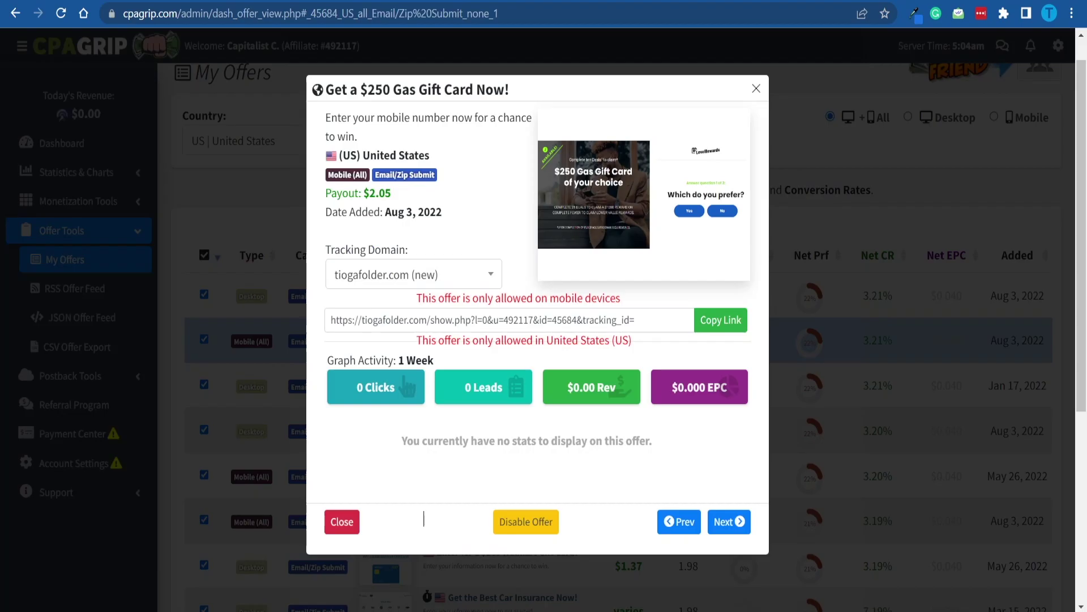
Step: Close the gas gift card offer details and scroll down the My Offers table
{"action": "left_click", "coordinate": [284, 284]}
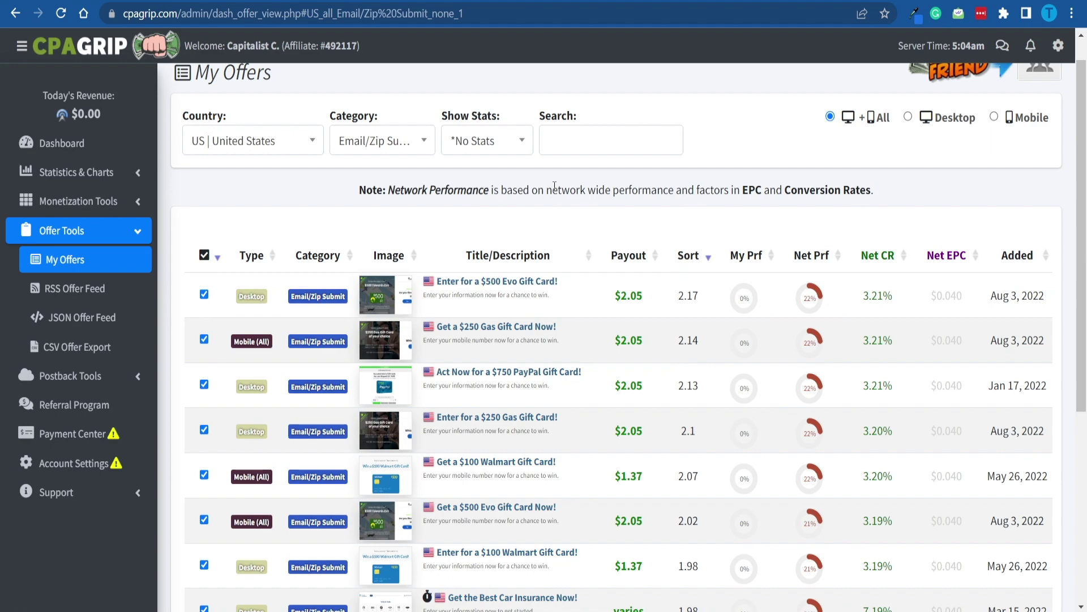
{"action": "scroll", "coordinate": [554, 187], "scroll_direction": "down", "scroll_amount": 5}
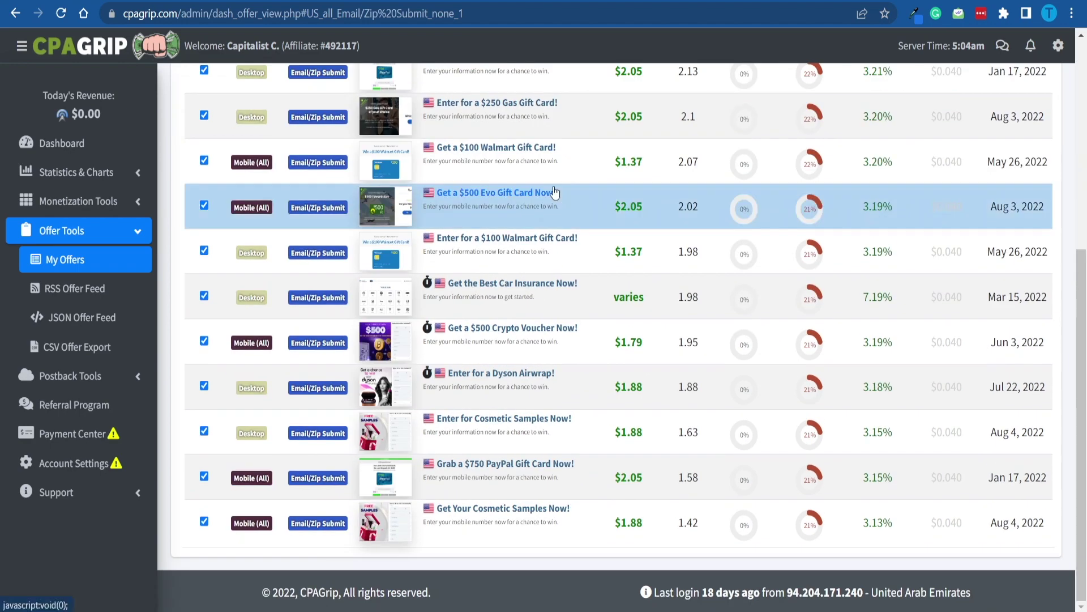